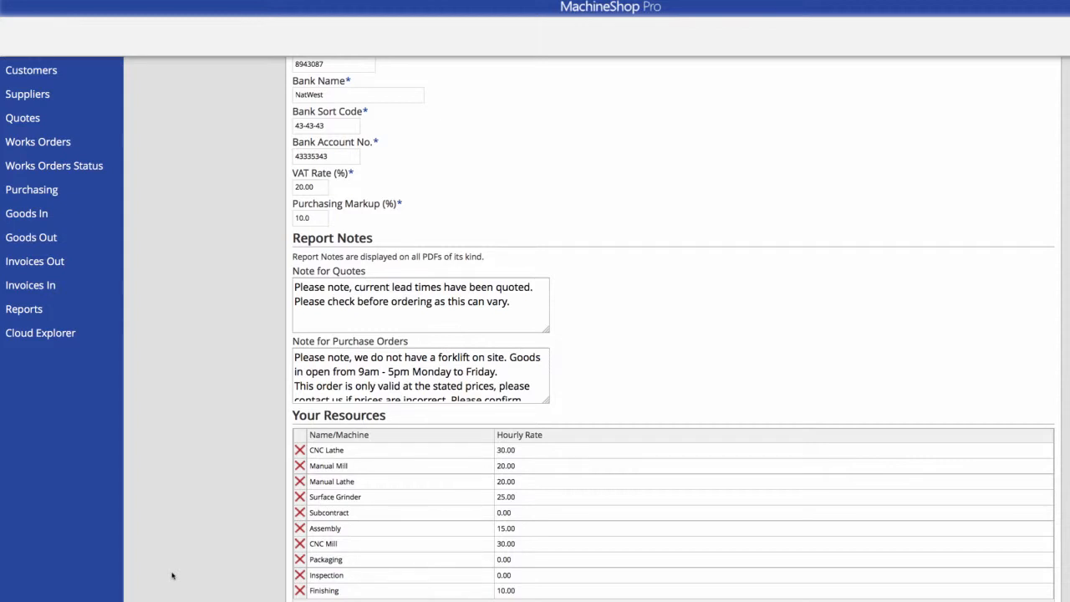
Create a new quote and assign it to the customer Defence Supplies Ltd
click(20, 124)
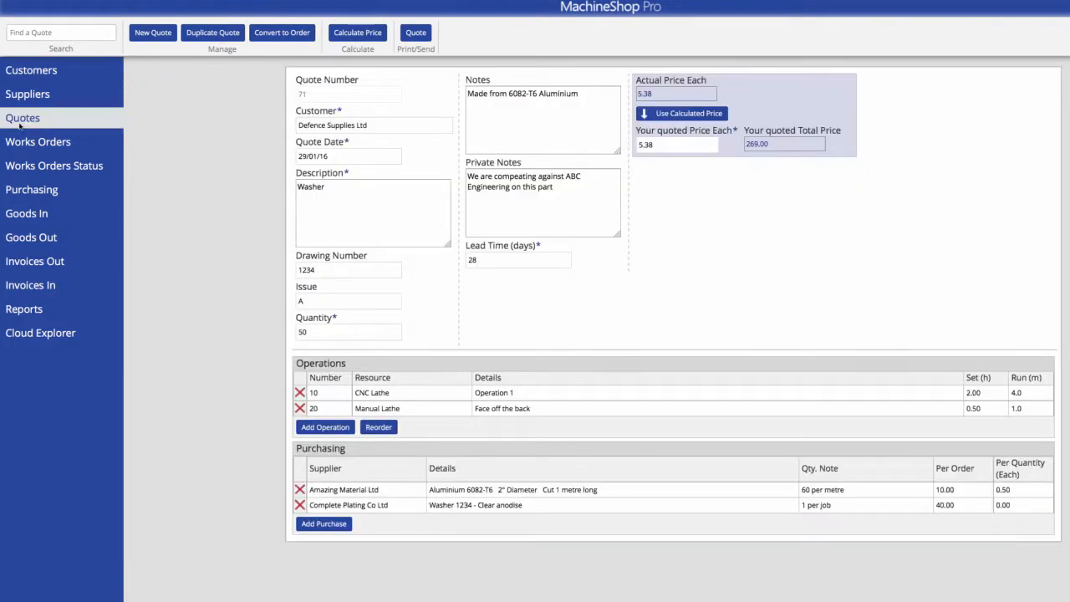
click(157, 34)
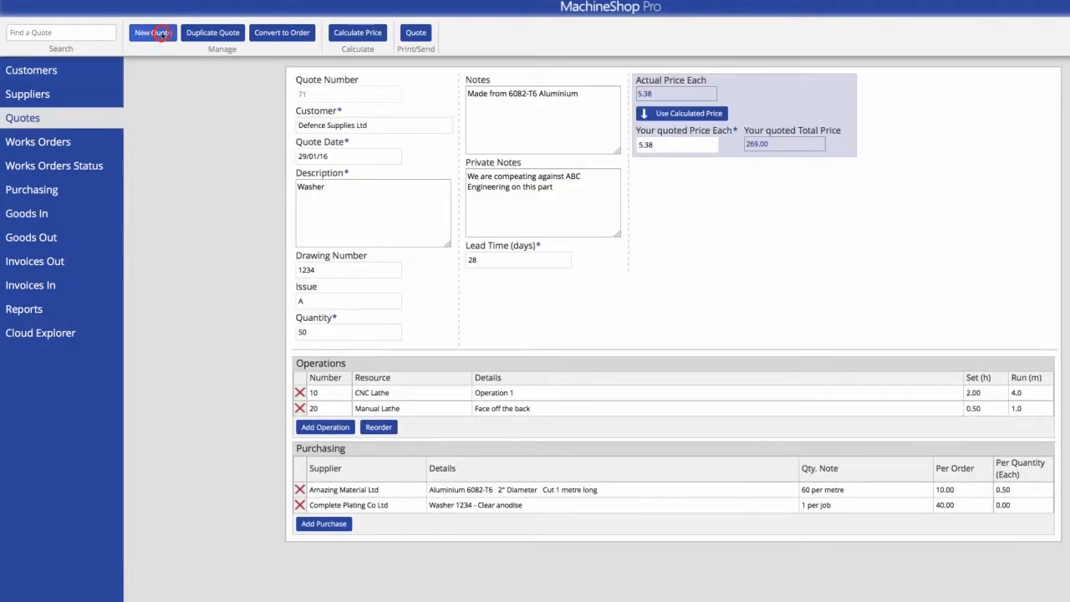
click(315, 117)
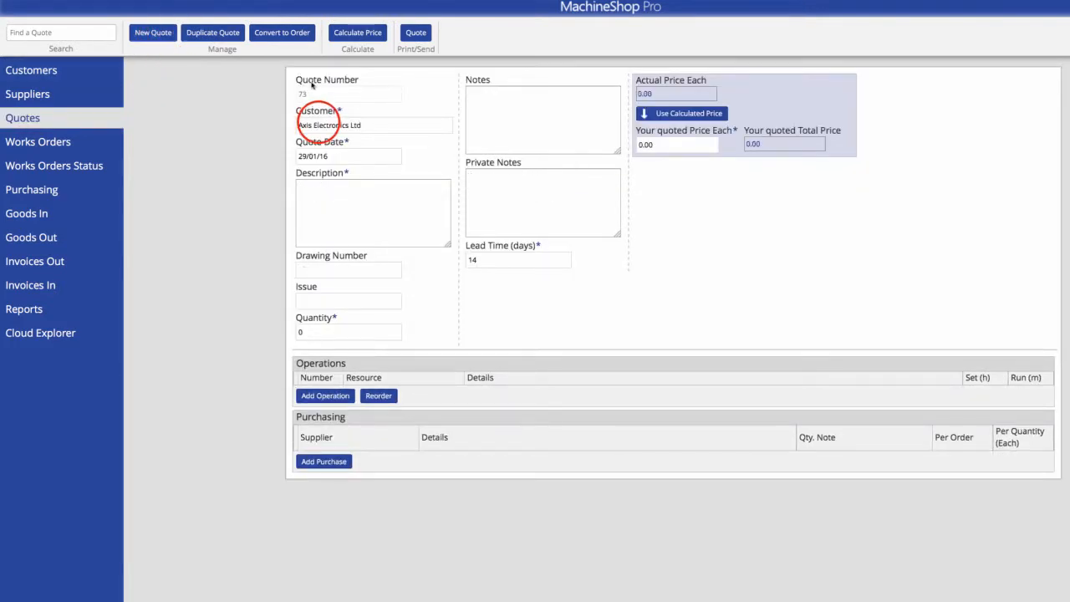
click(318, 123)
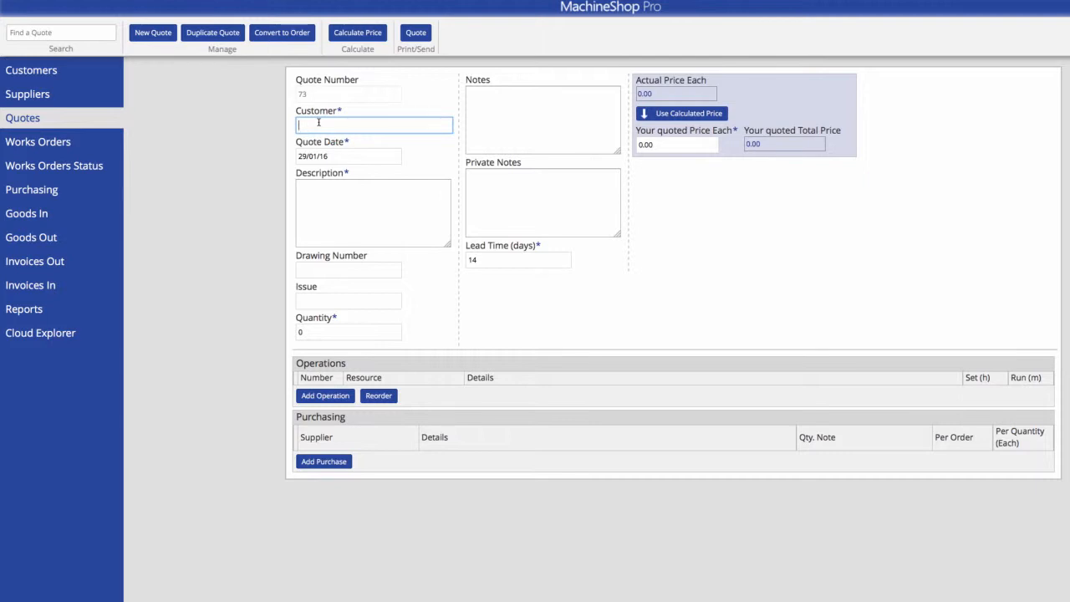
text(def)
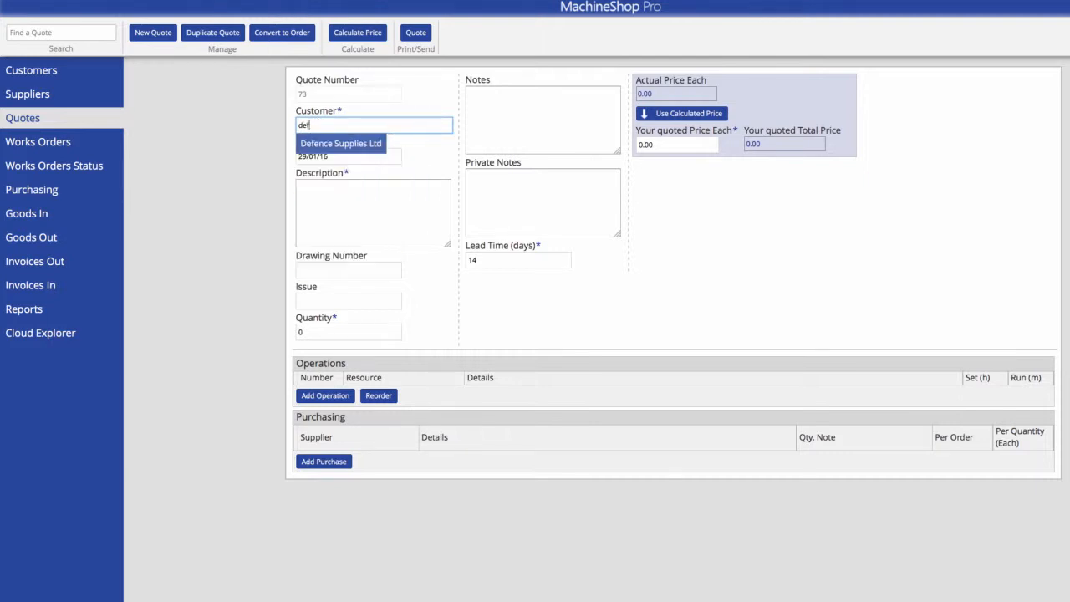
click(337, 143)
Describe the quoted part as "Large Washer" with drawing number 7890, issue A and quantity 50
click(329, 191)
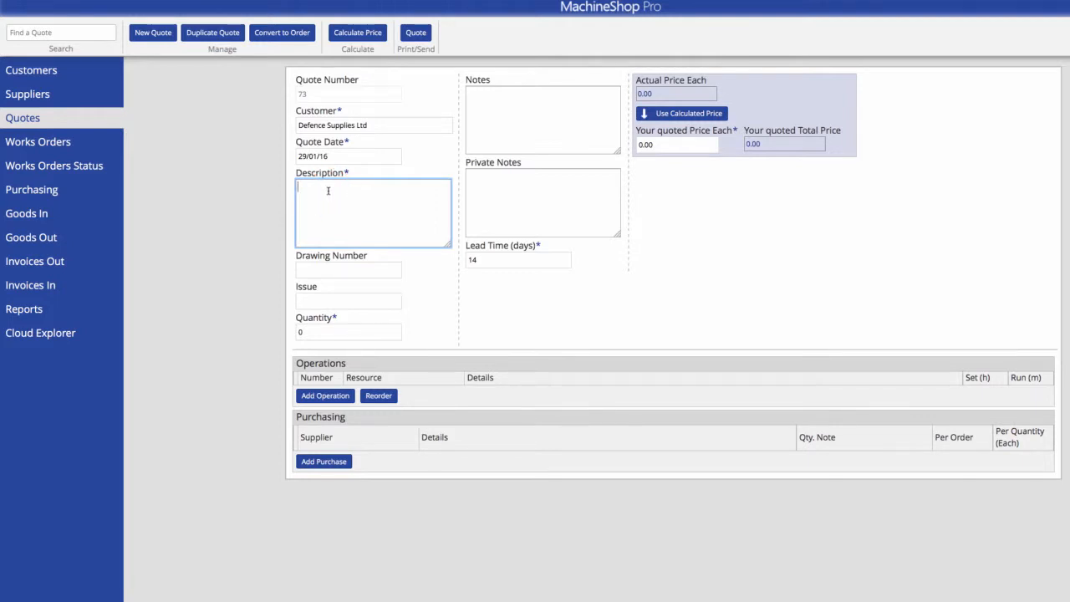
text(Large Washer)
key(Tab)
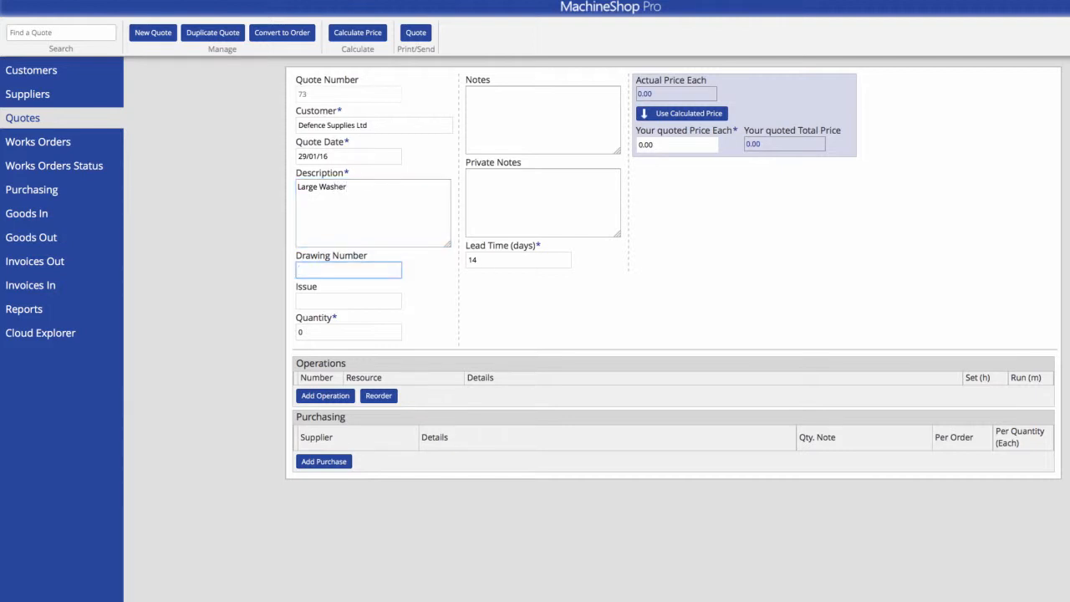
text(7890)
key(Tab)
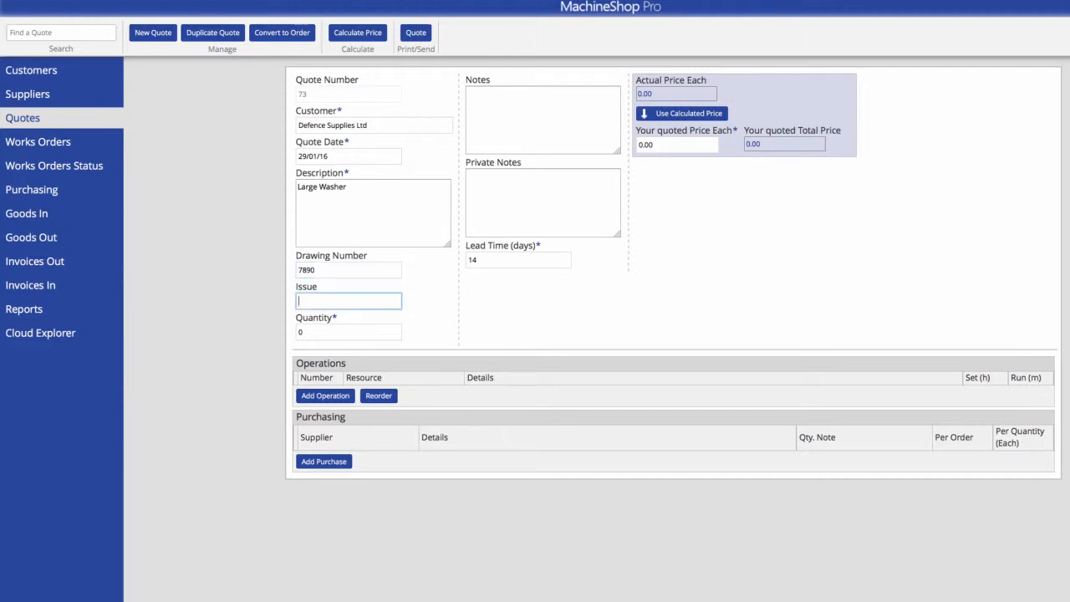
text(A)
key(Tab)
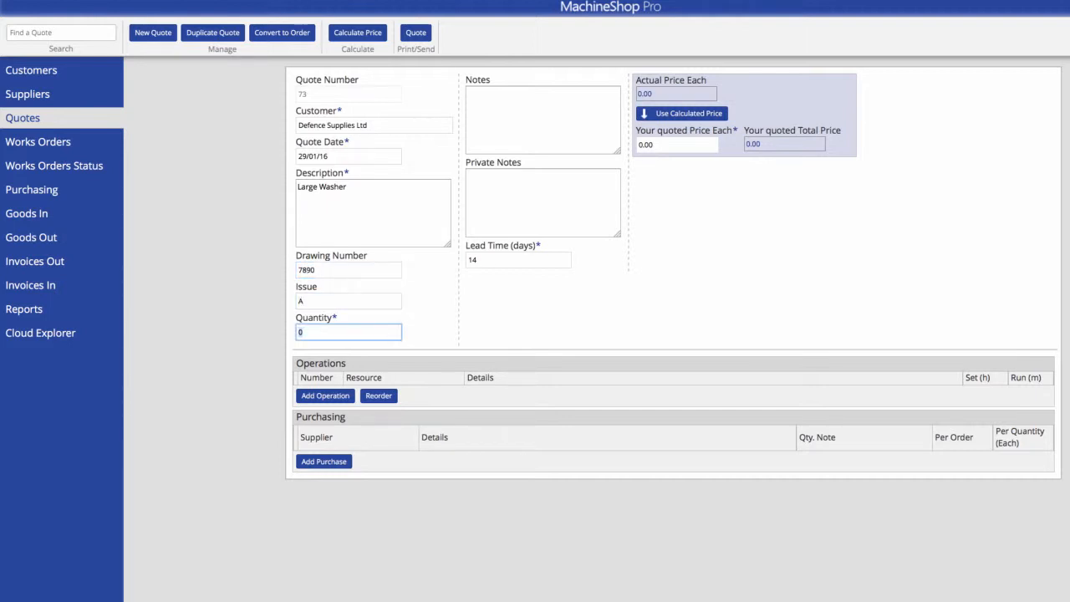
text(50)
Enter "Made from 6082-T6 Aluminium" as the quote's general note
key(Tab)
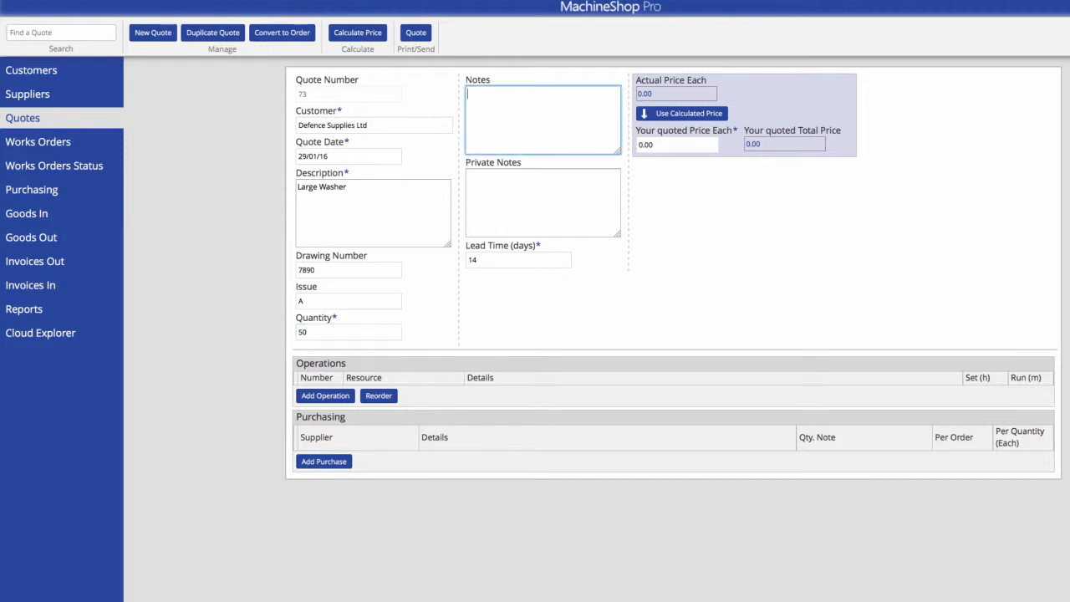
text(Made from 6082-T6 Aluminium)
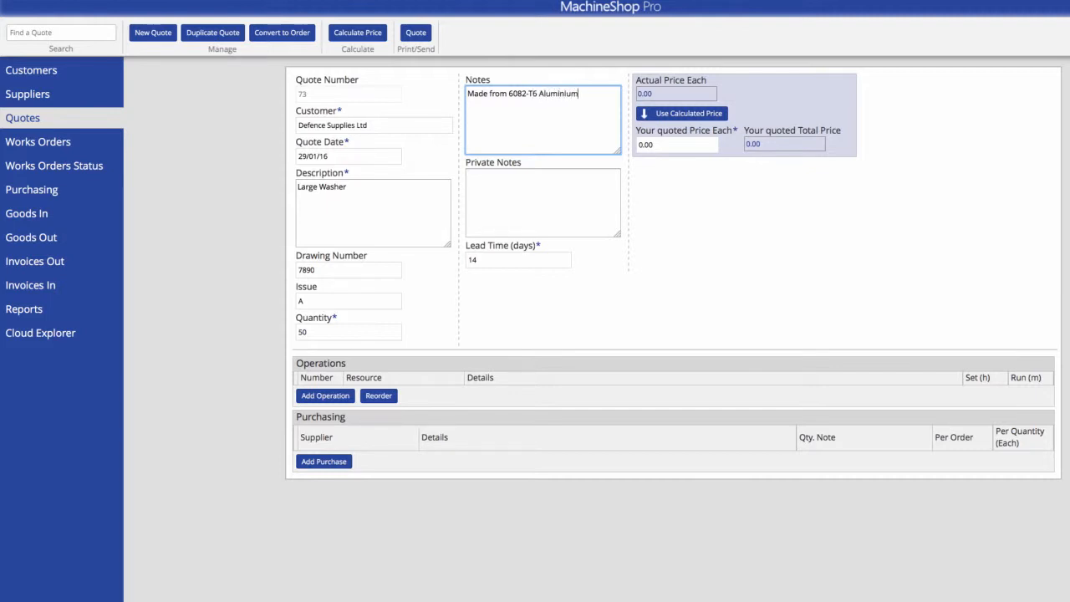
key(Tab)
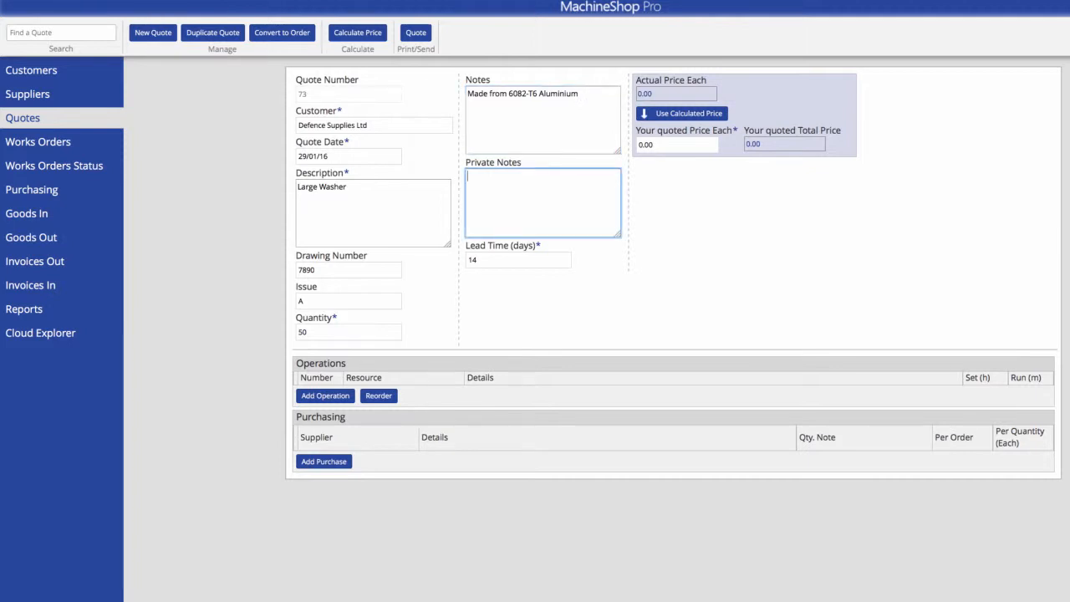
Enter the private note "We are compeating against ABC Engineering on this part" and set the lead time to 28 days
text(We are compeating against )
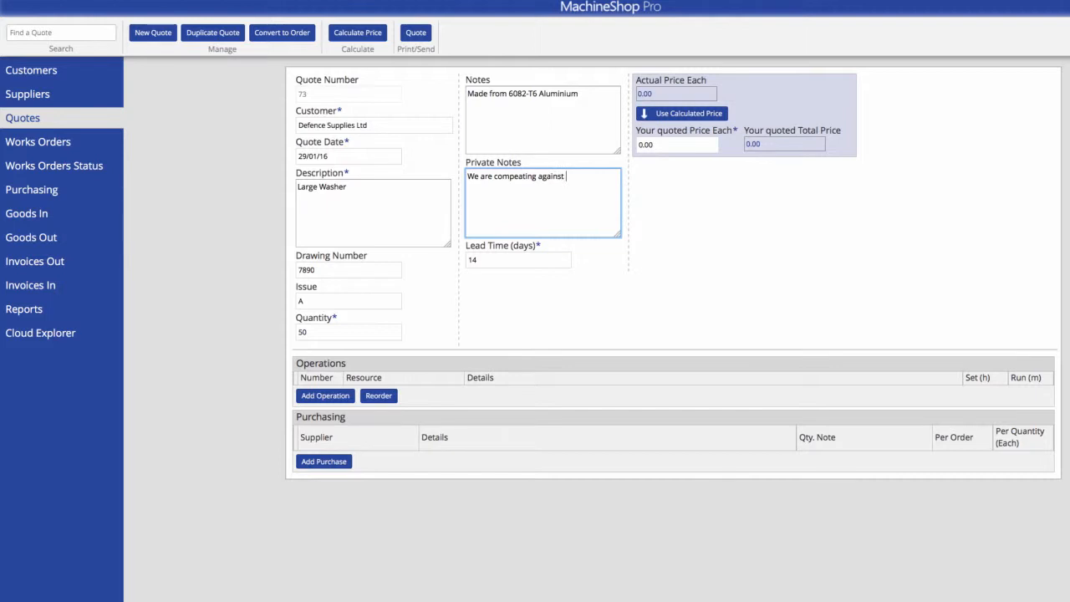
text(ABC Engineering on this part)
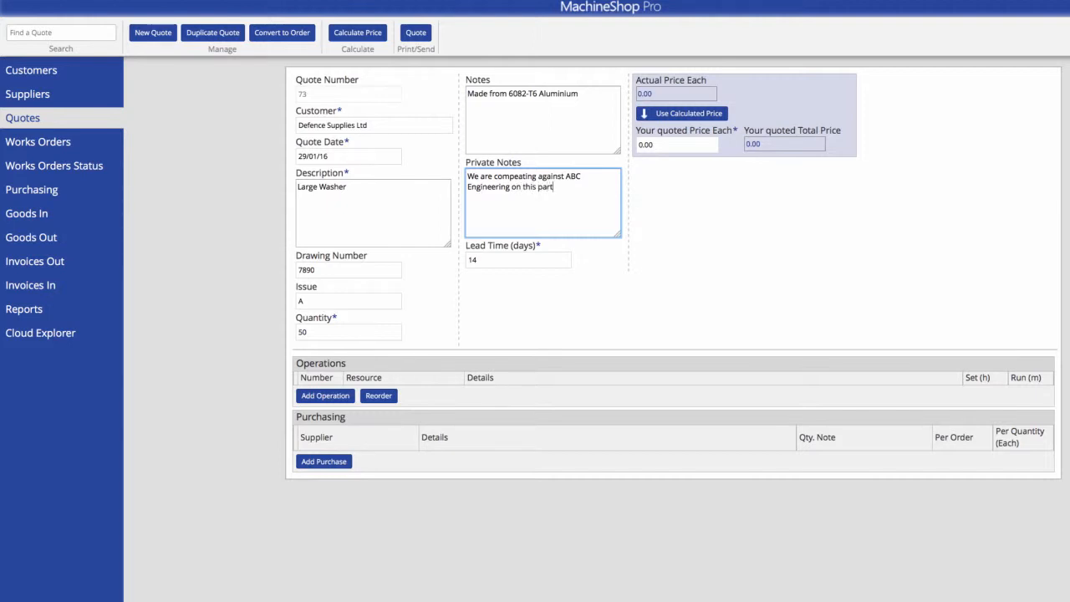
key(Tab)
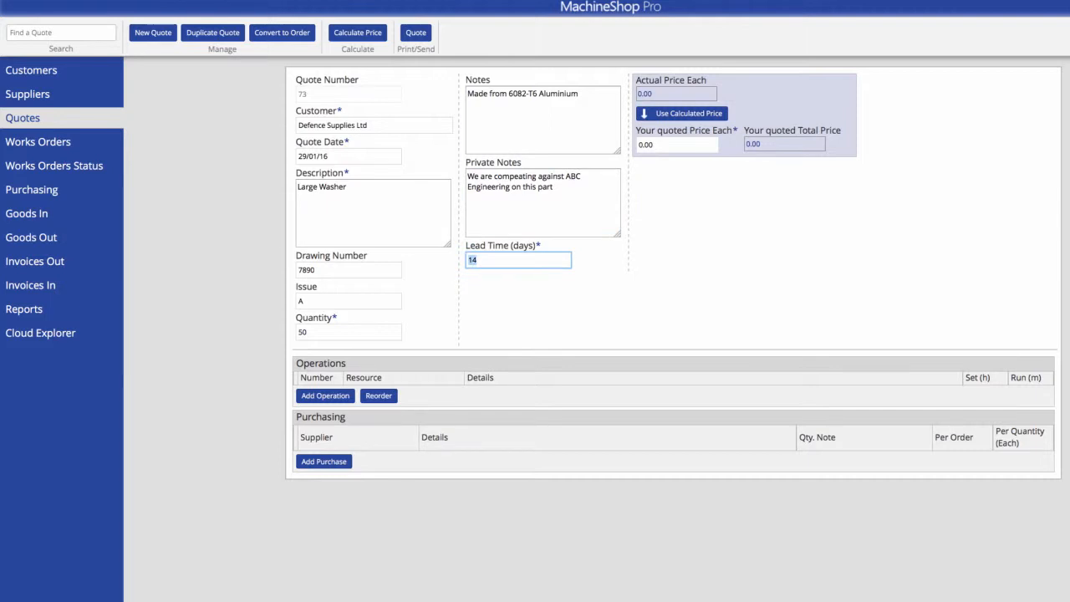
text(28)
Add operation 10 on the CNC Lathe with details "Operation 1", 2 hours set time and 4 minutes run time
click(322, 395)
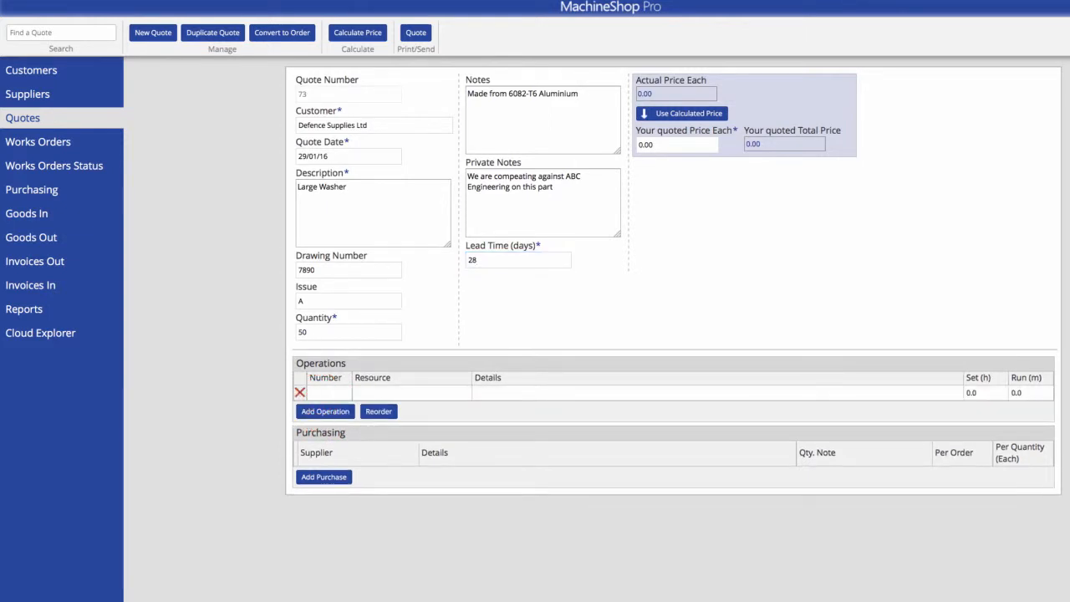
text(10)
key(Tab)
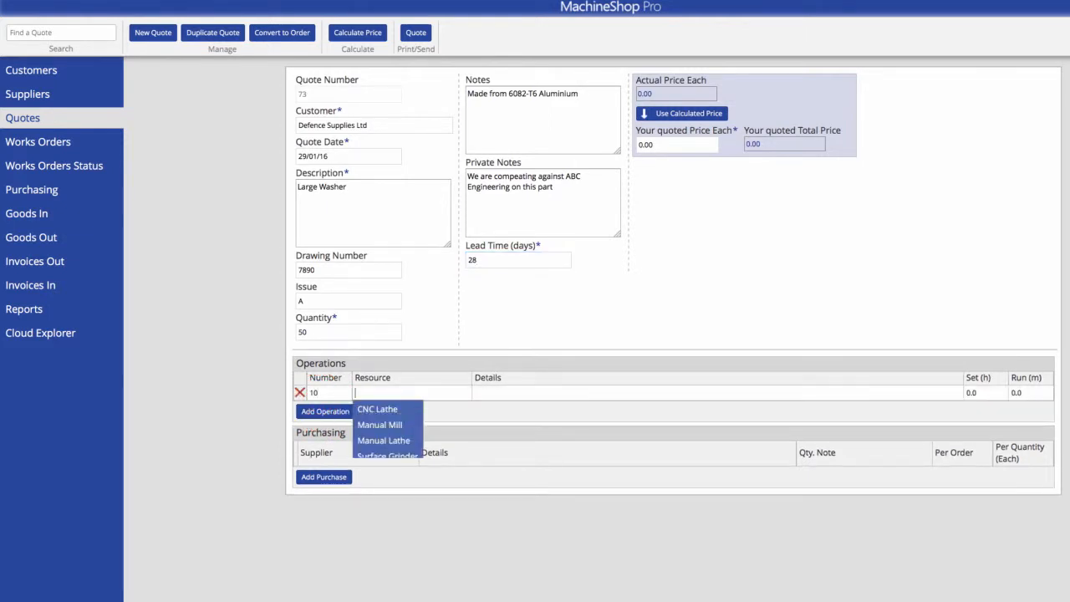
text(cnc)
click(361, 410)
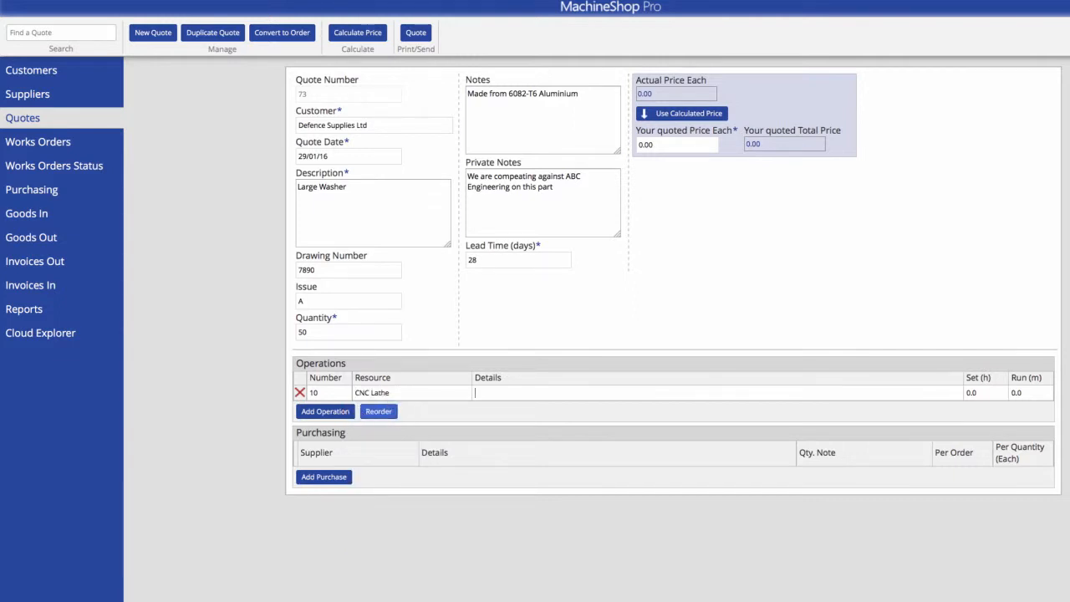
text(Operation 1)
key(Tab)
text(2)
key(Tab)
text(4)
Add operation 20 on the Manual Lathe with details "Face off the back", 0.5 hours set time and 1 minute run time
click(322, 411)
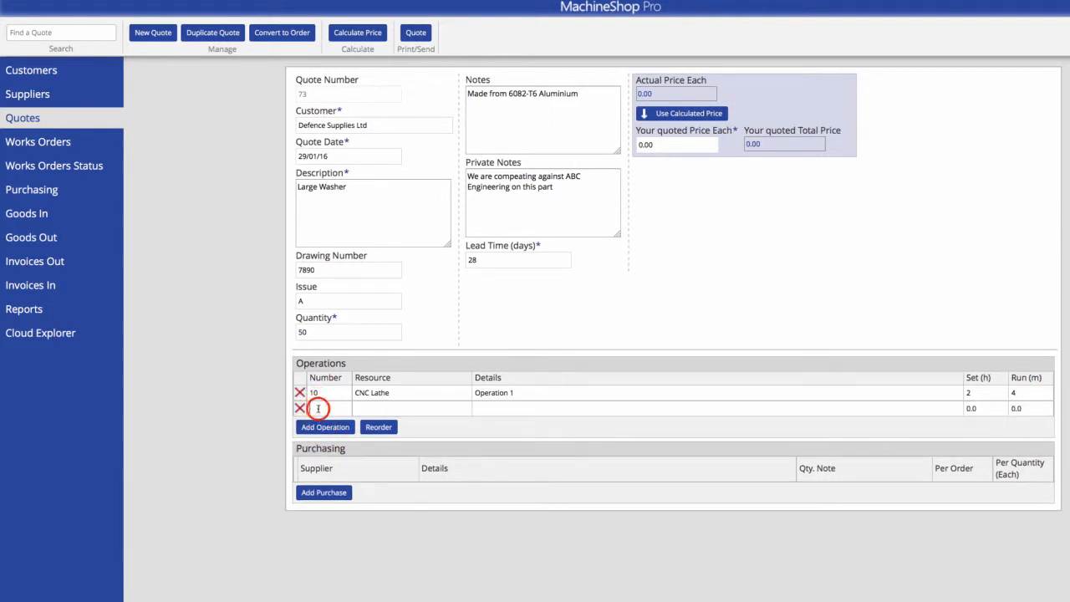
click(317, 408)
text(20)
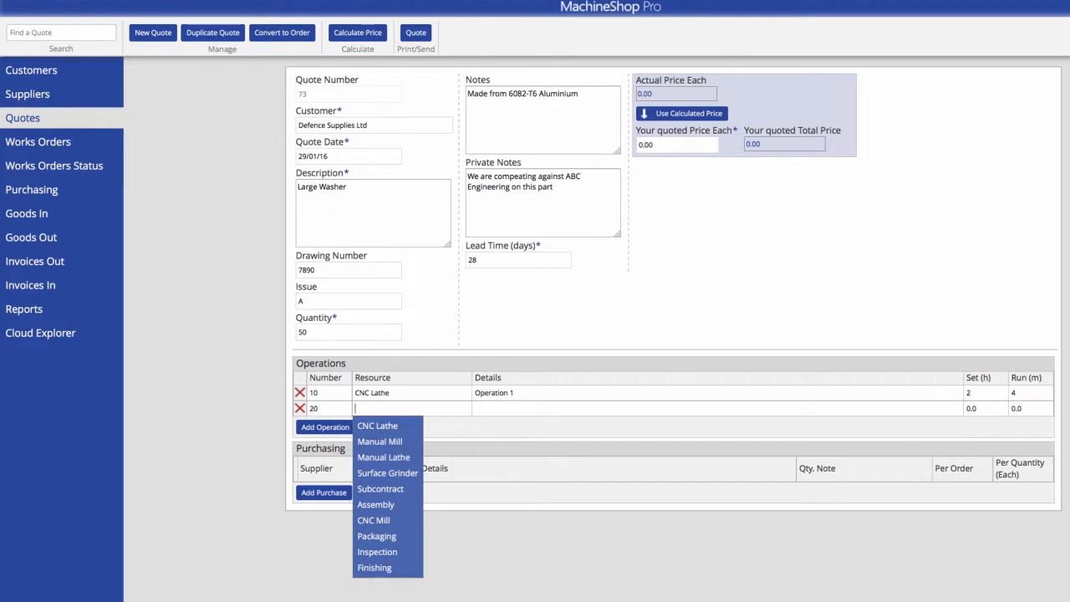
text(man)
click(367, 441)
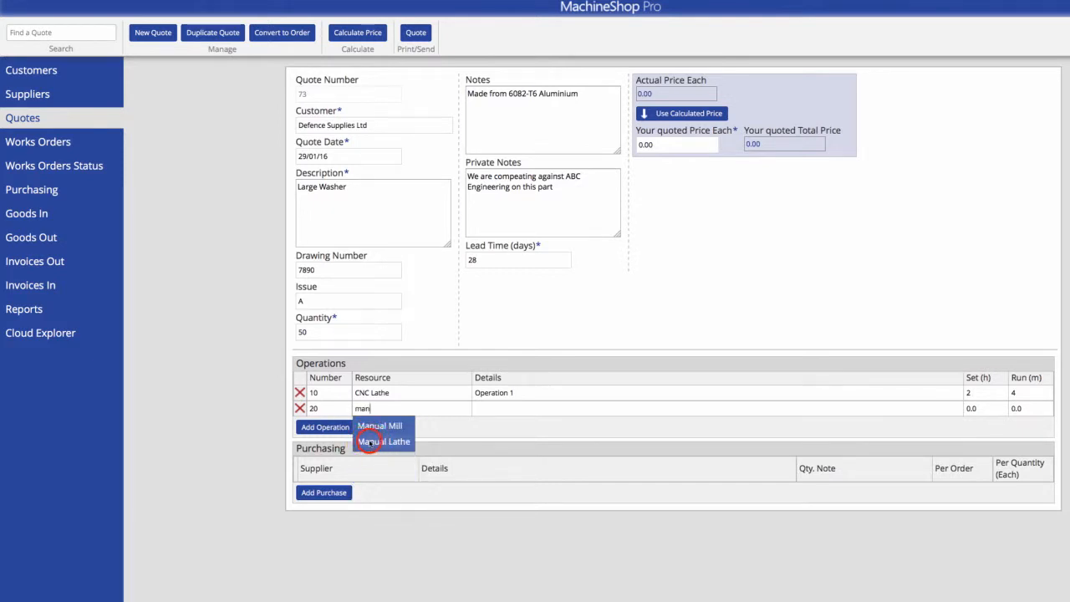
click(481, 408)
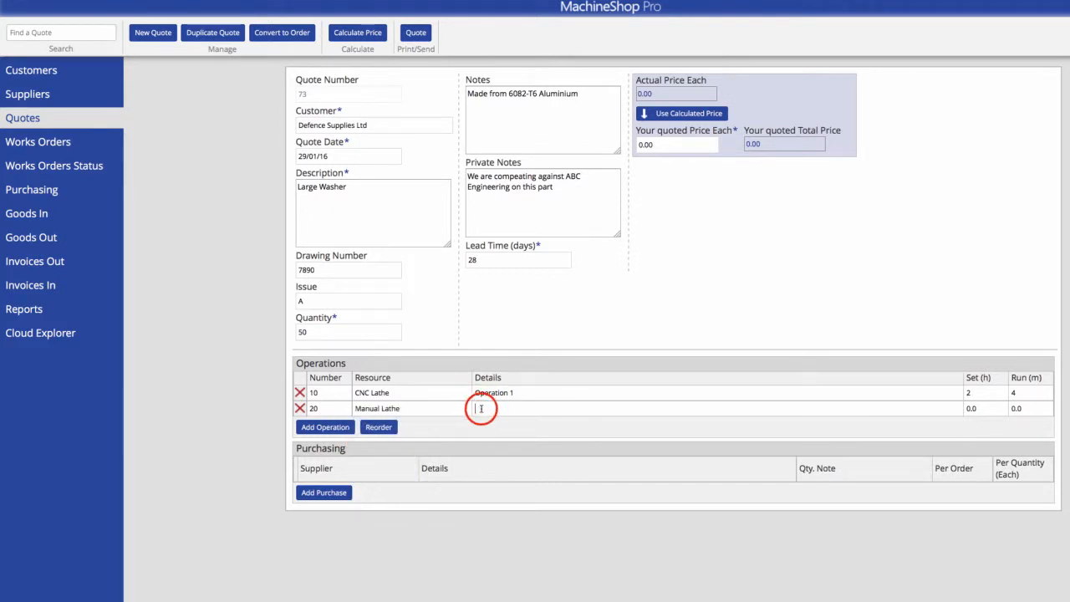
text(Face off t)
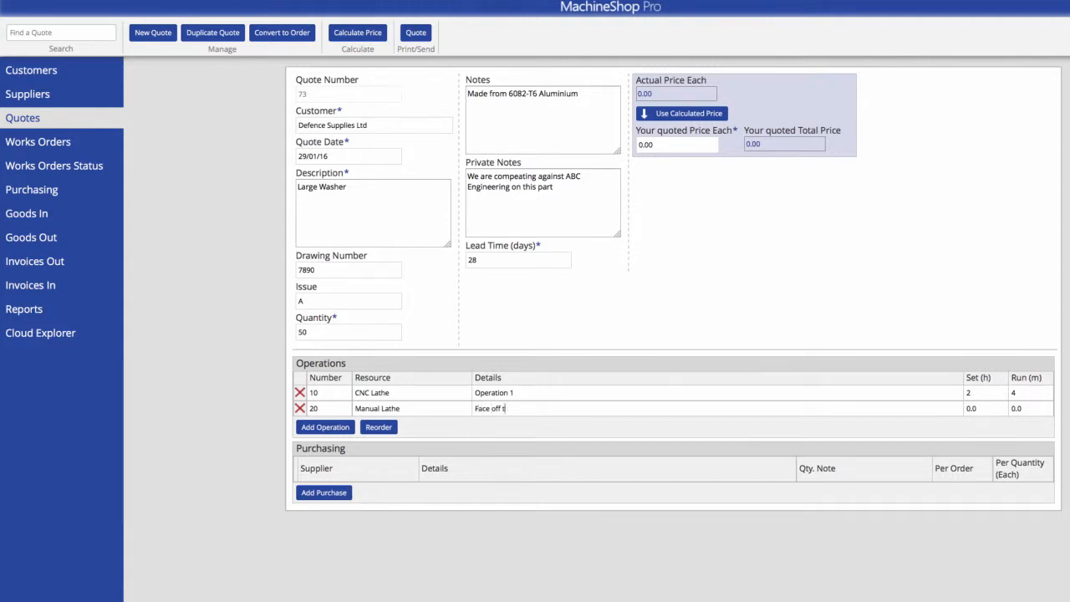
text(he back)
key(Tab)
text(0.5)
key(Tab)
text(1)
Add a purchase from Amazing Material Ltd with the details "Aluminium 6082-T6 2" diameter cut 1 metre long"
click(337, 493)
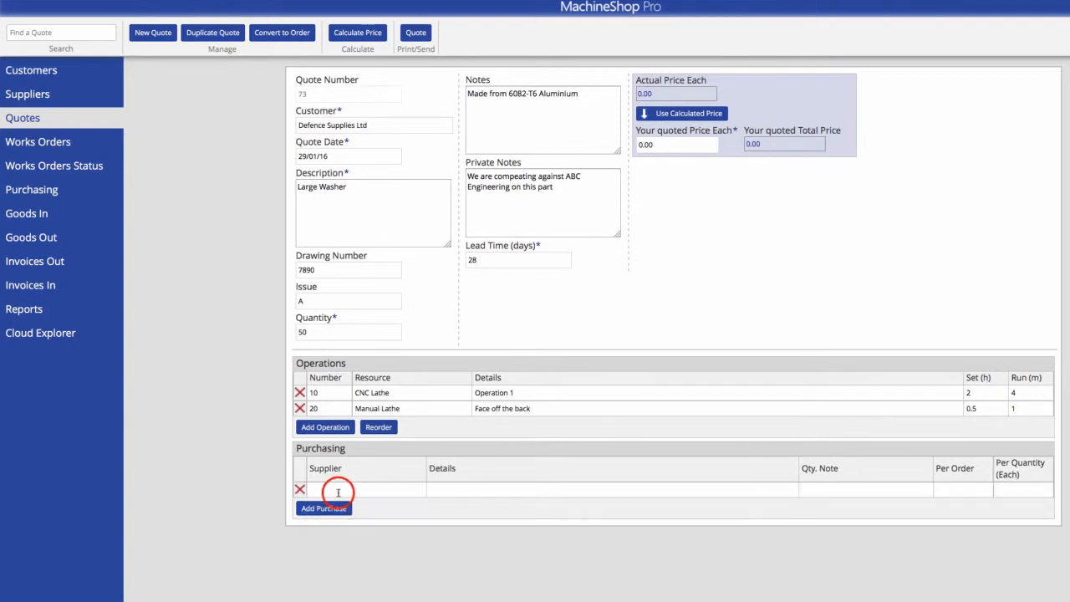
text(ama)
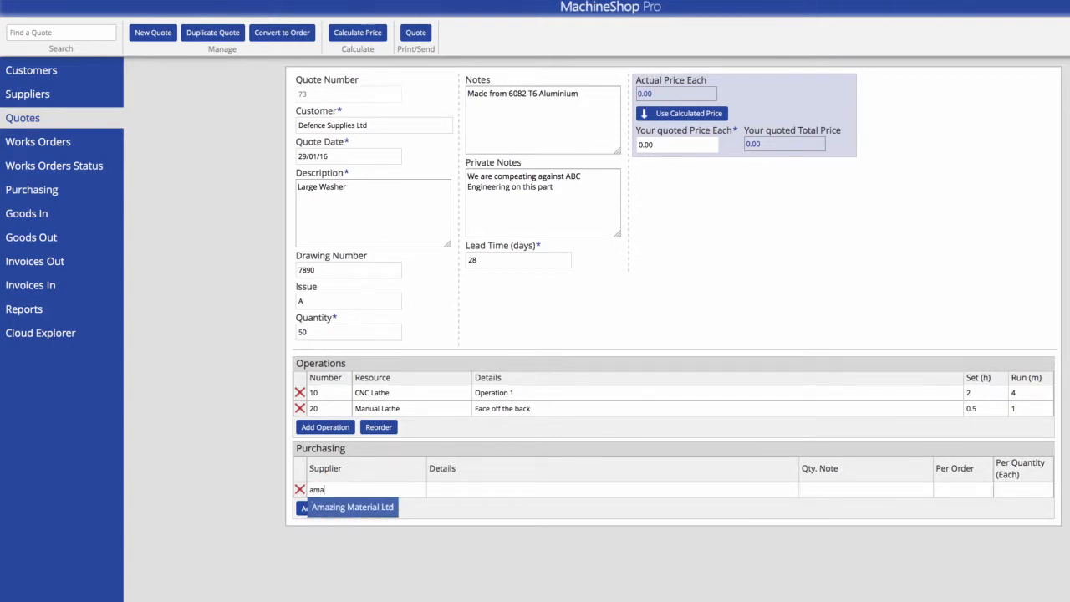
click(358, 508)
click(440, 490)
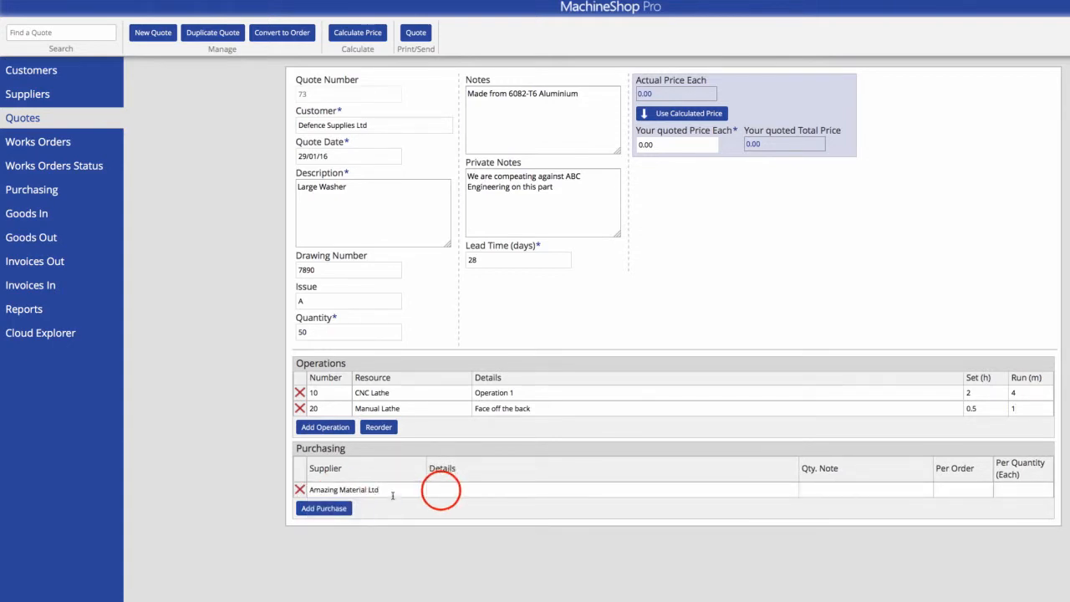
text(Alumini)
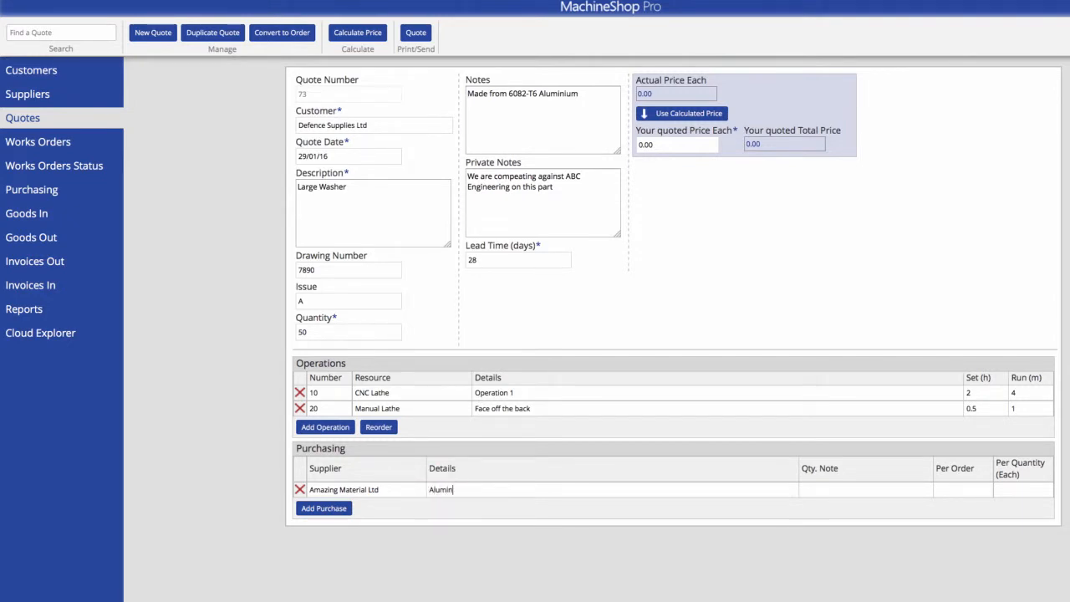
text(um 6082-T6  2" diameter  cut 1 met)
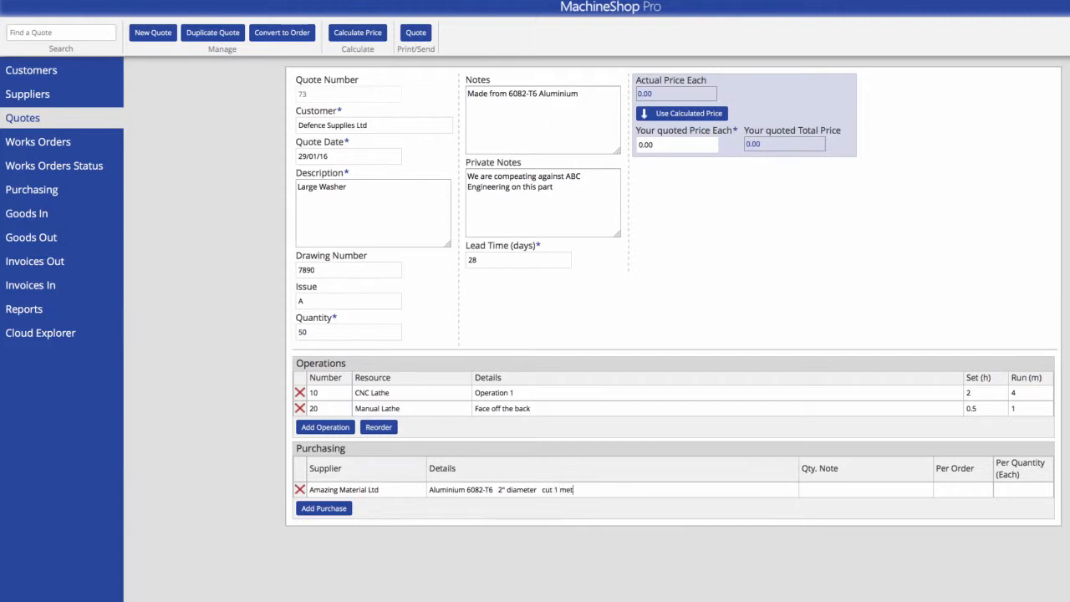
text(re)
text( long)
Give the aluminium purchase the quantity note "60 per metre" and a per-order cost of 10
text(60)
text( per)
text( m)
text(e)
text(tre)
text(10)
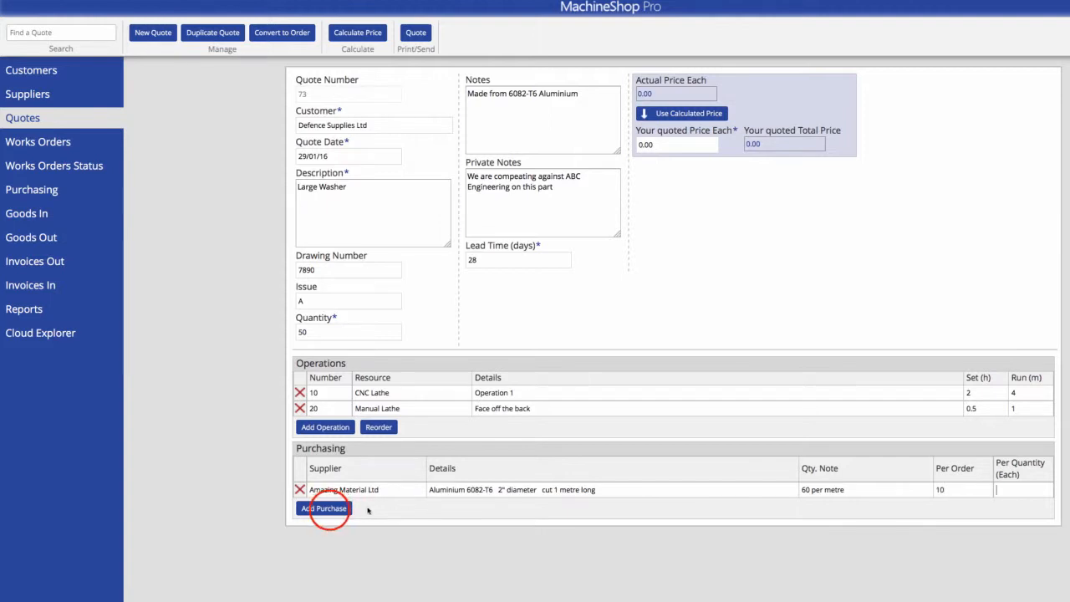
Add a second purchase from Complete Plating Co Ltd with the details "Large Washer 7890 - Clear anodise"
click(323, 508)
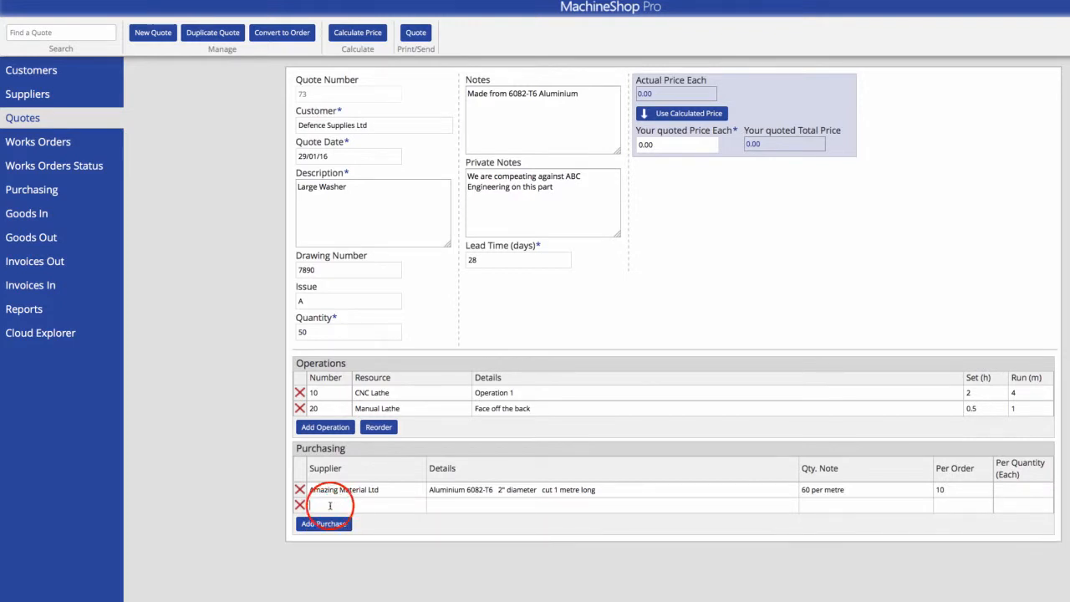
click(329, 505)
text(com)
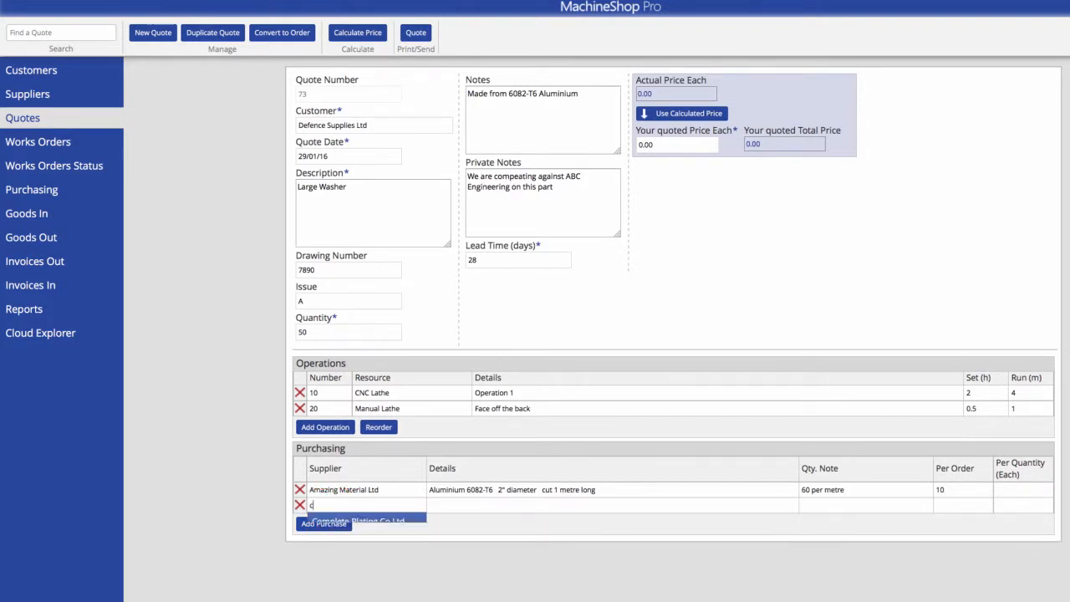
click(339, 521)
click(443, 508)
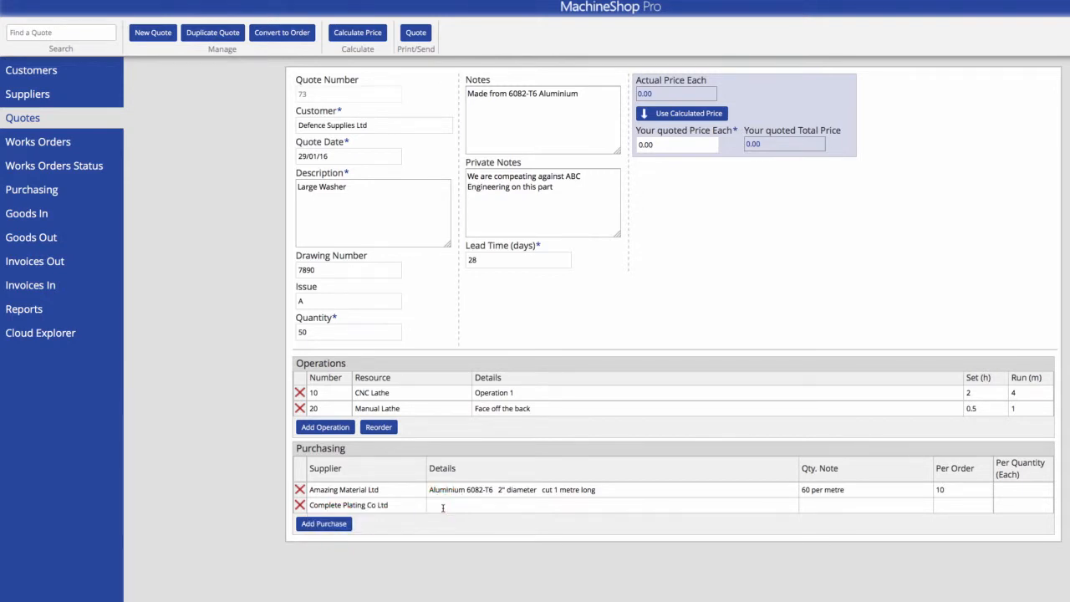
text(L)
text(arge)
text( Was)
text(her)
text( 7890)
text( -)
text( Clear a)
text(nodis)
text(e)
Give the plating purchase the quantity note "1 per part", a per-order cost of 10 and a per-quantity cost of 1.00
text(1 per)
text( part)
text(10)
key(Tab)
text(1.00)
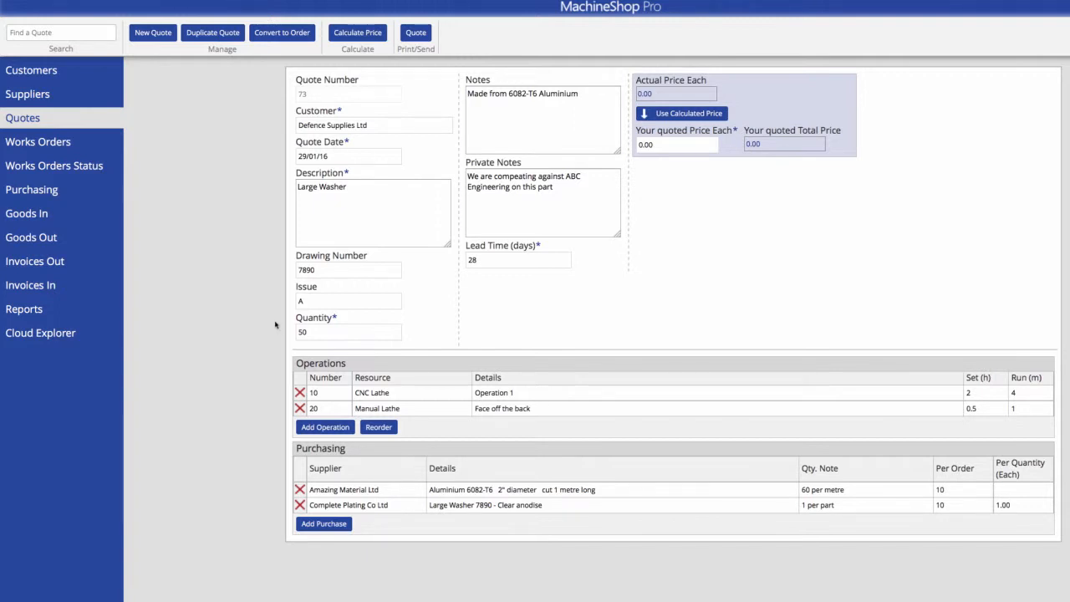
Calculate the quote's actual price each and use it as the quoted price each
click(353, 35)
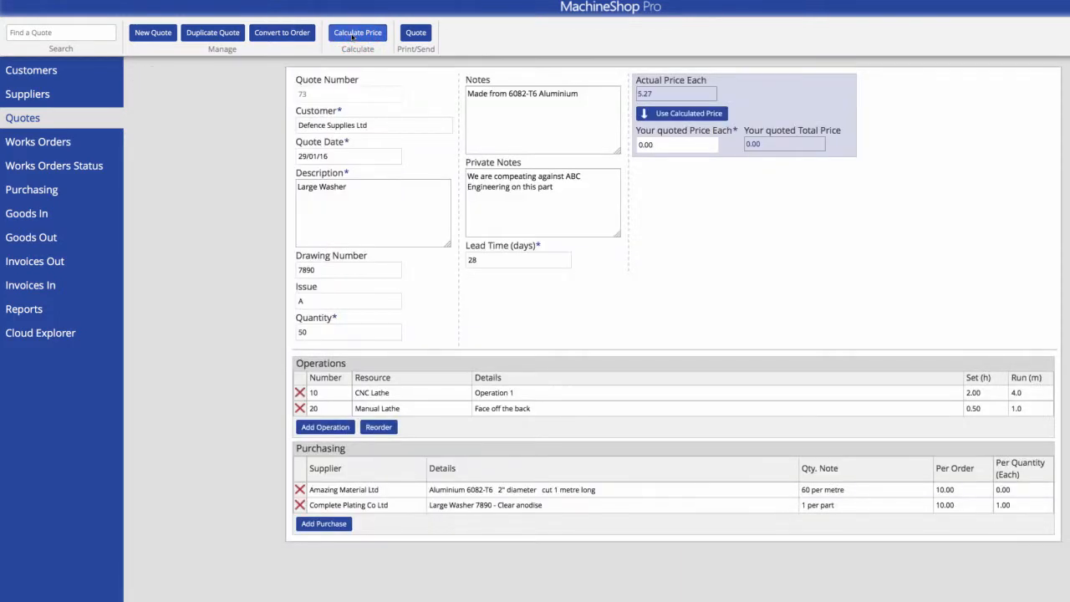
click(656, 113)
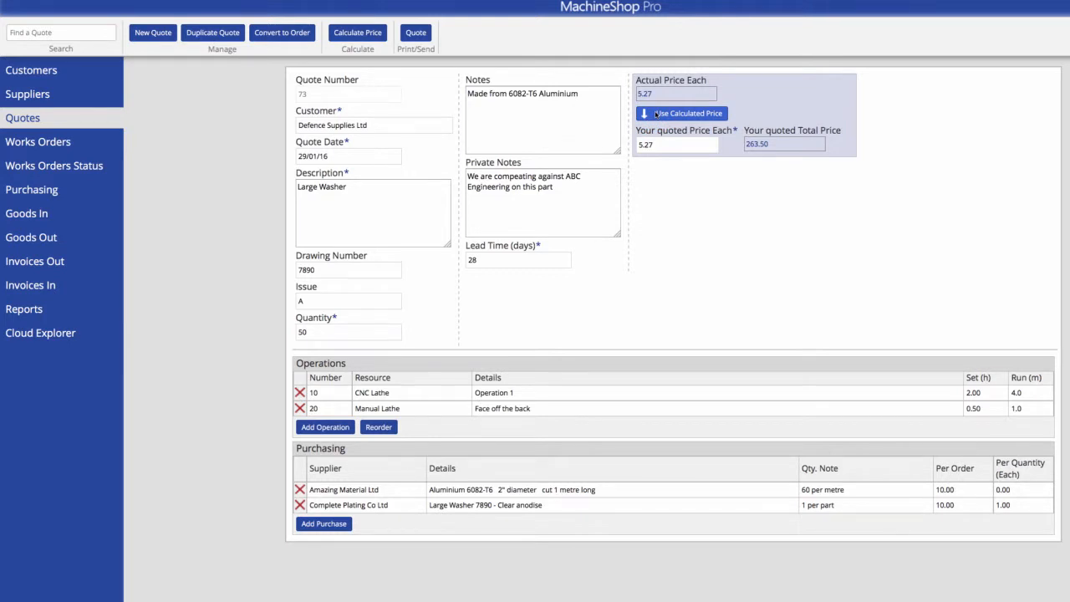
Duplicate the Large Washer quote and set the aluminium purchase's per-order cost to 20 in the copy
click(234, 35)
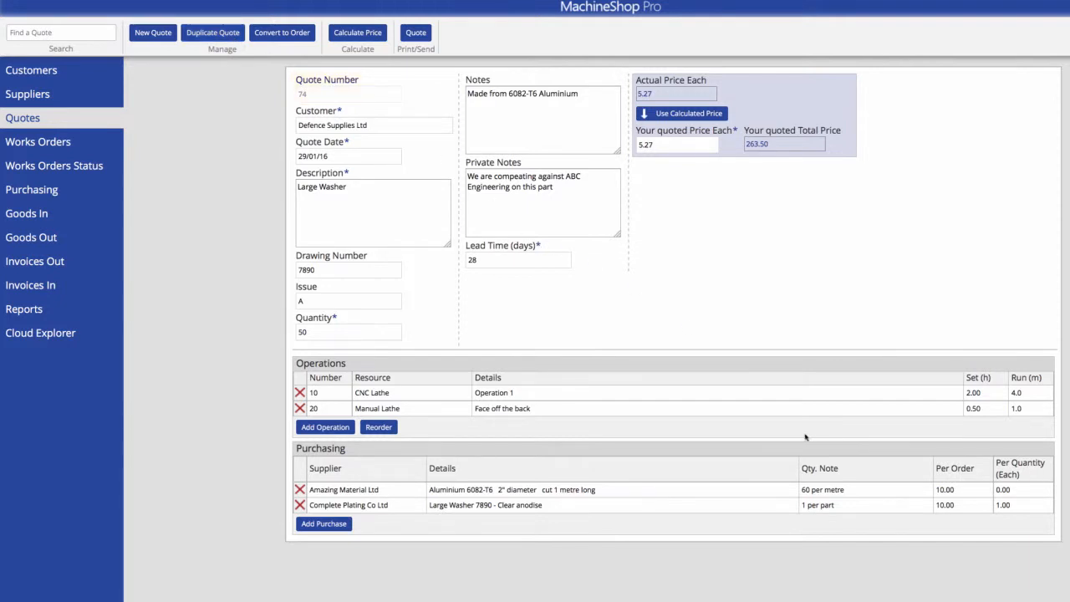
click(942, 490)
key(BackSpace)
text(2)
Set the duplicated quote's quantity to 100, recalculate its price and use the calculated price as the quoted price each
click(377, 334)
text(100)
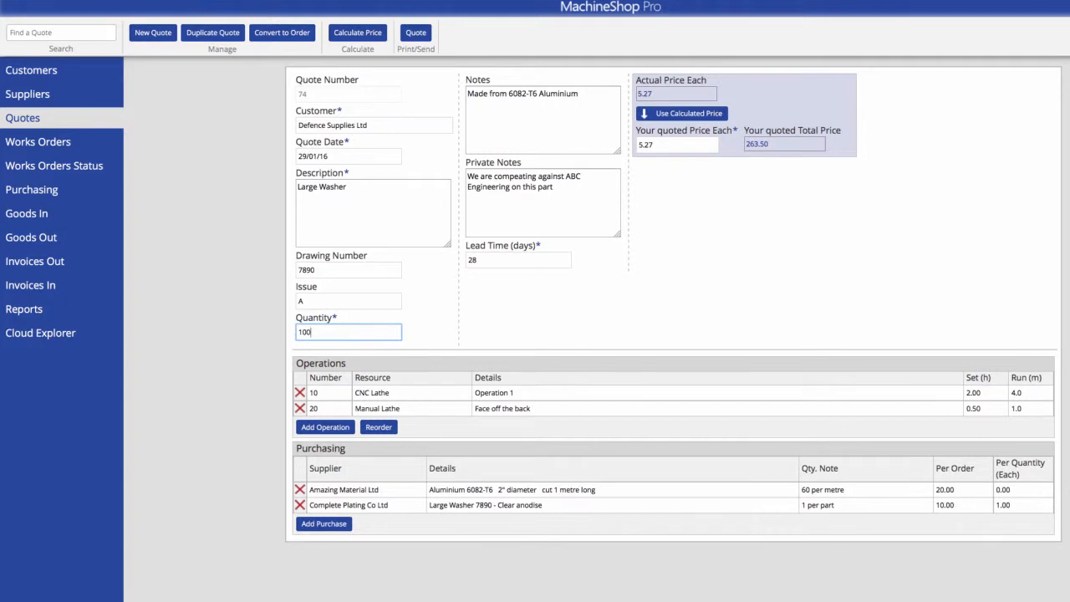
click(359, 38)
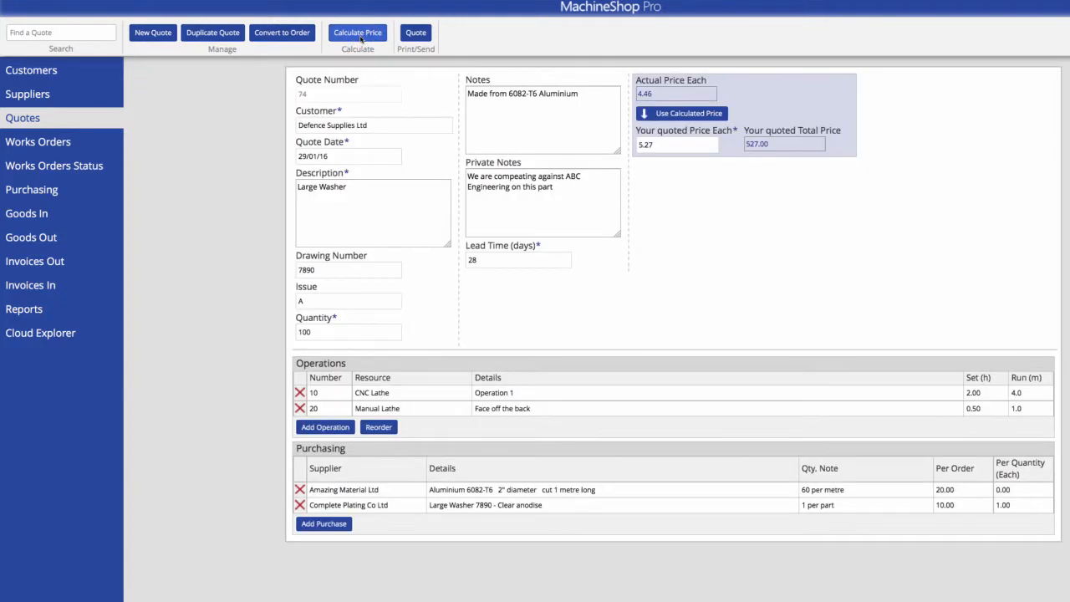
click(660, 114)
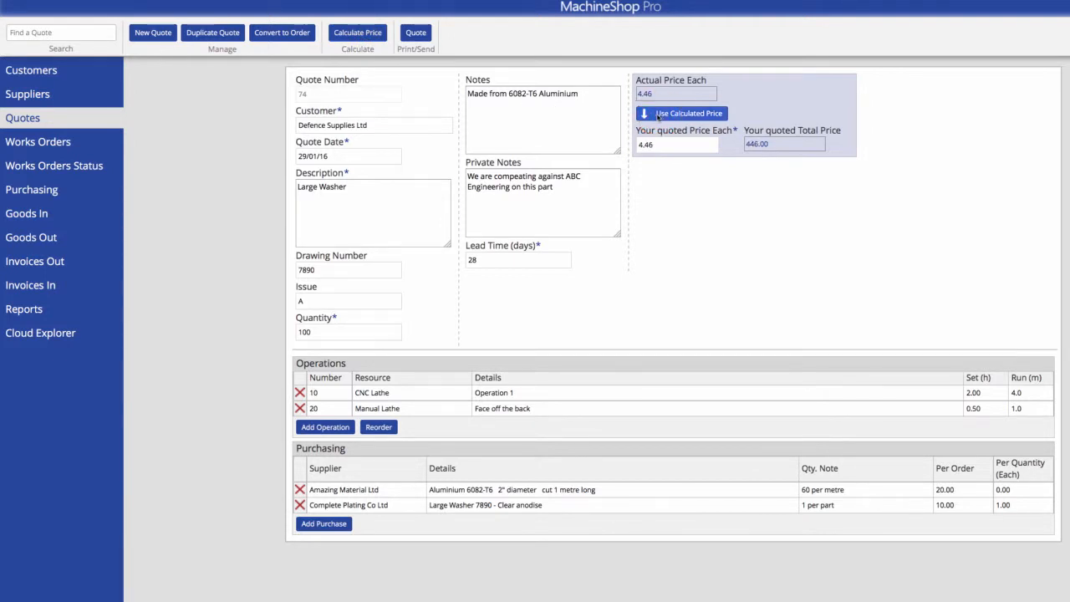
Generate one quotation document covering both Large Washer quotes (quantities 100 and 50), review it and close the preview
click(425, 37)
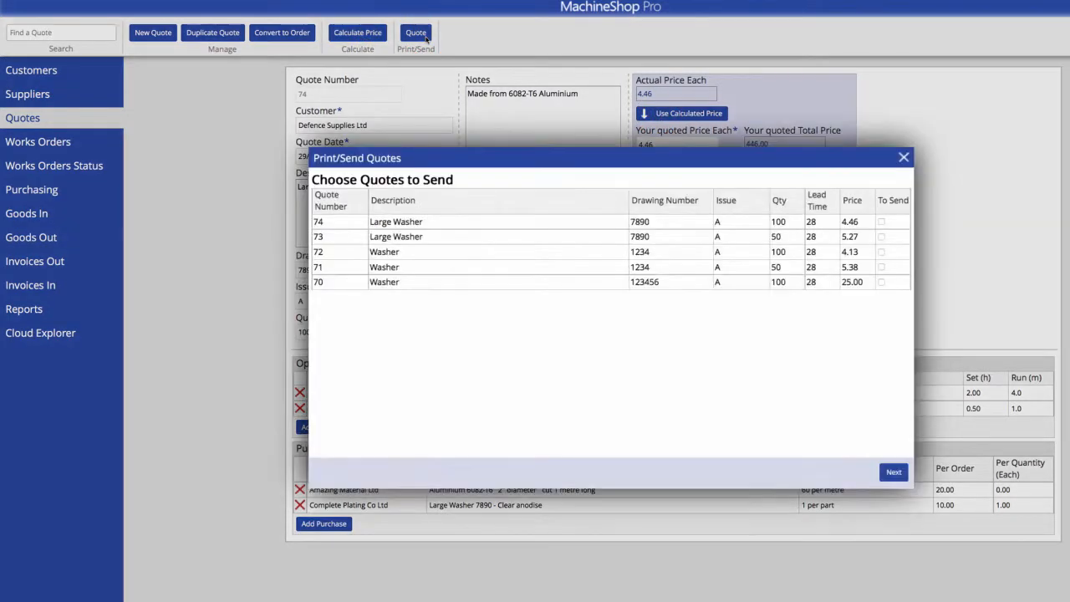
click(881, 221)
click(881, 237)
click(893, 472)
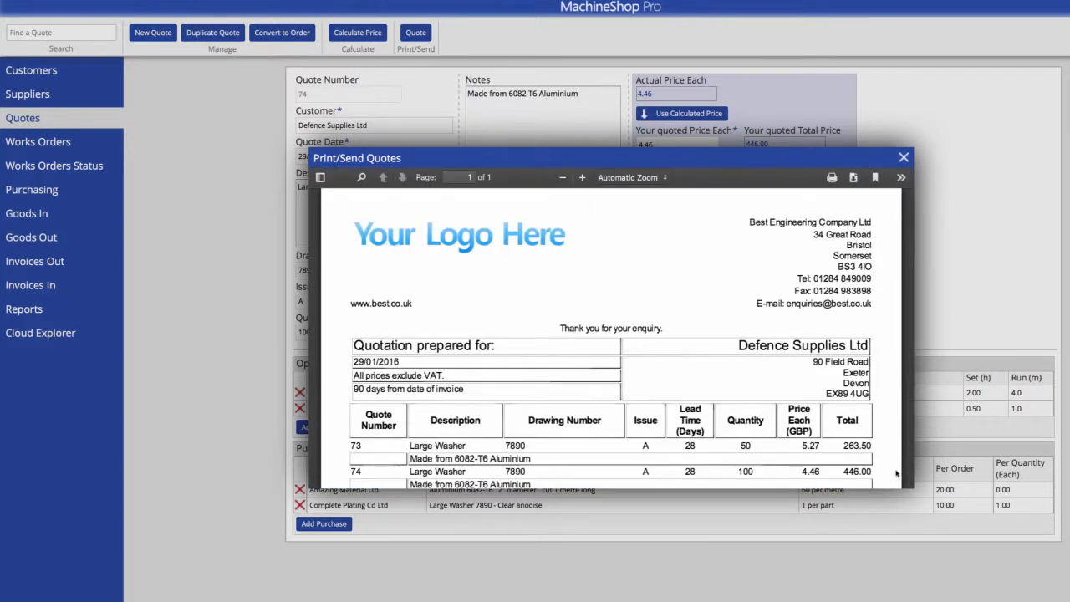
scroll(896, 474, down, 3)
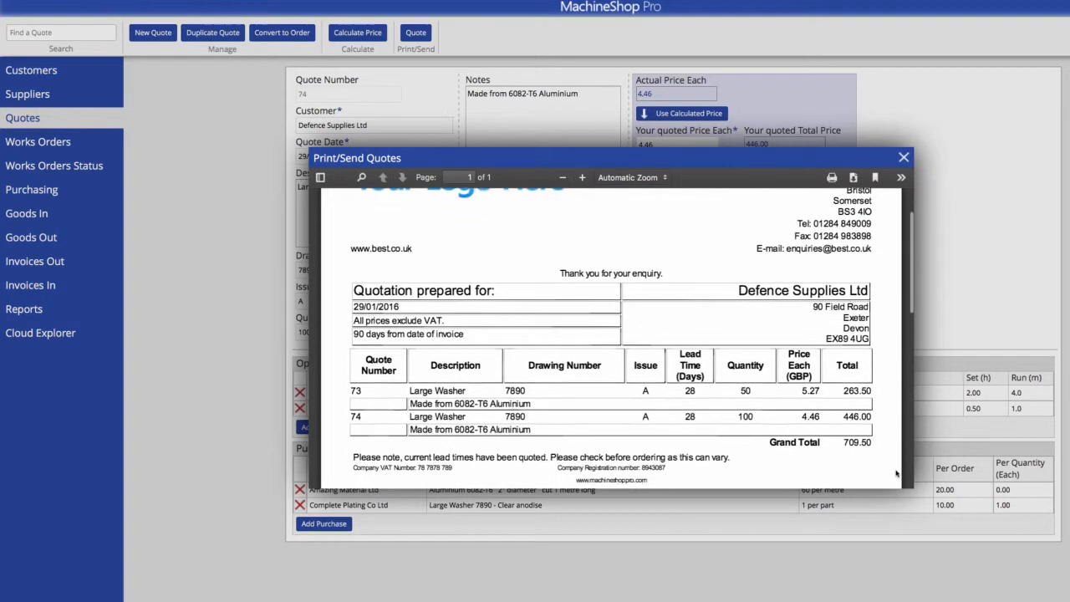
scroll(897, 474, up, 2)
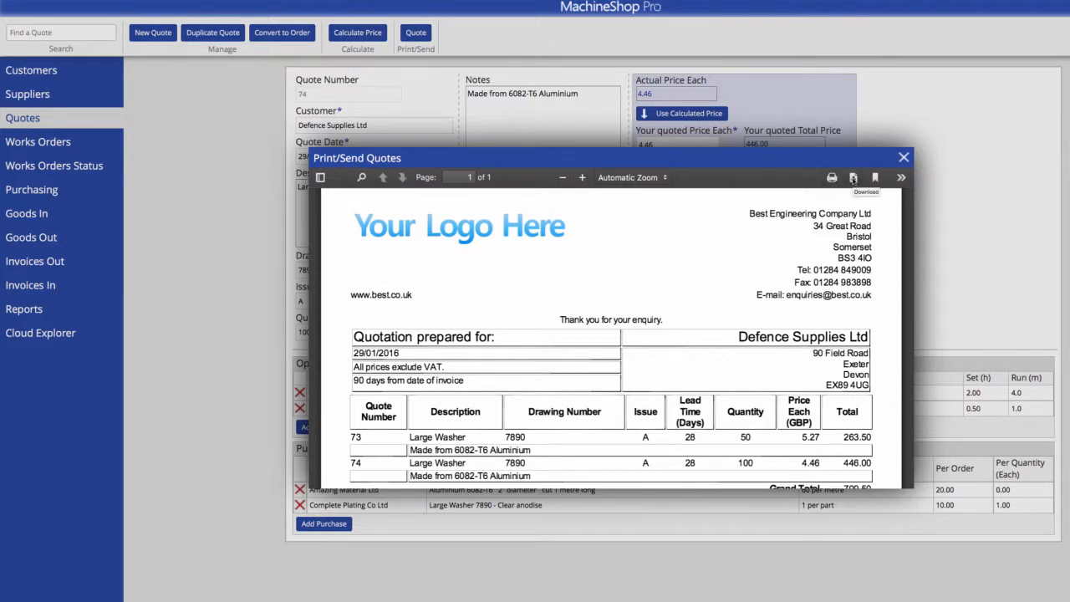
click(903, 158)
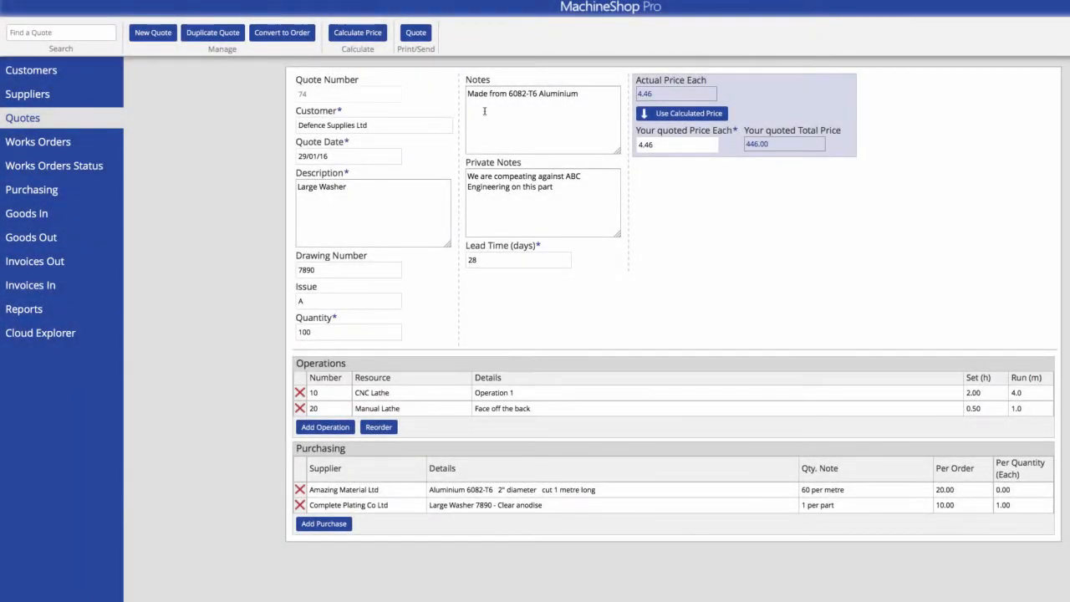
Search the quotes for drawing 7890, open the 50-off Large Washer quote and convert it to a works order
click(90, 32)
text(789)
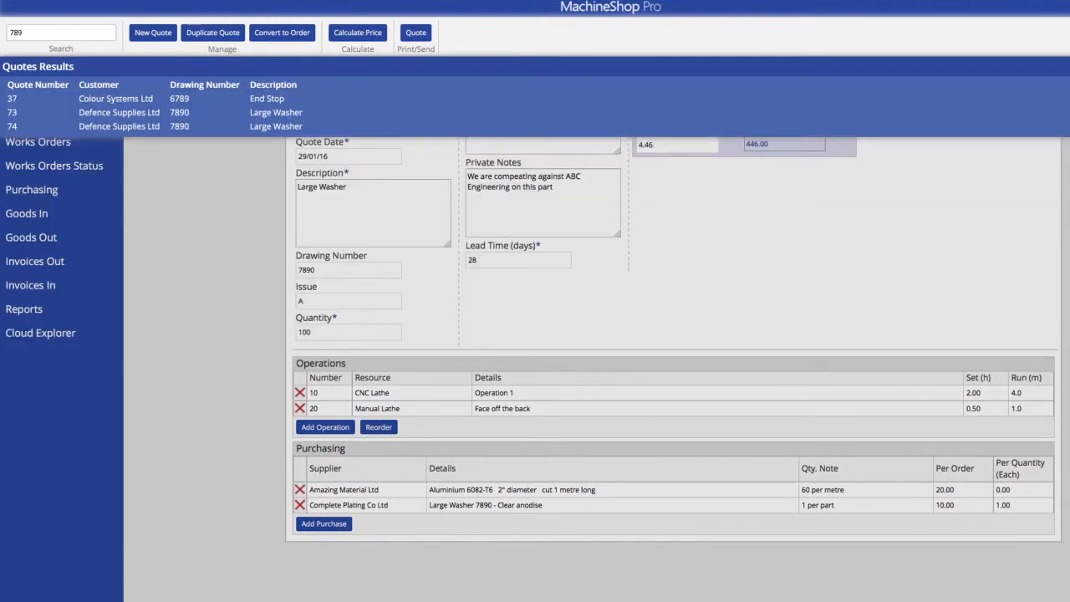
text(0)
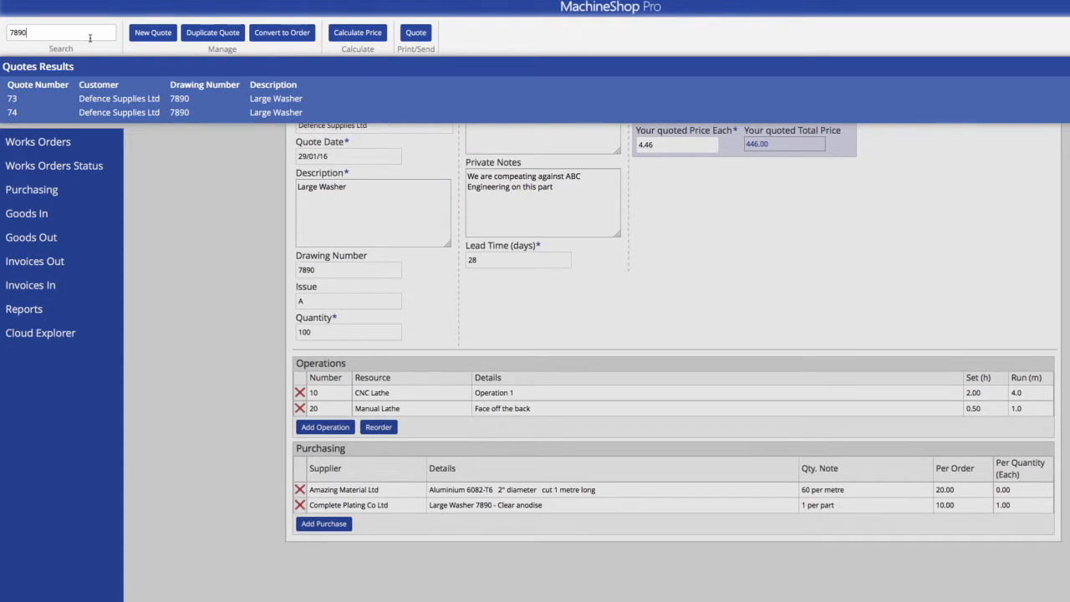
click(12, 100)
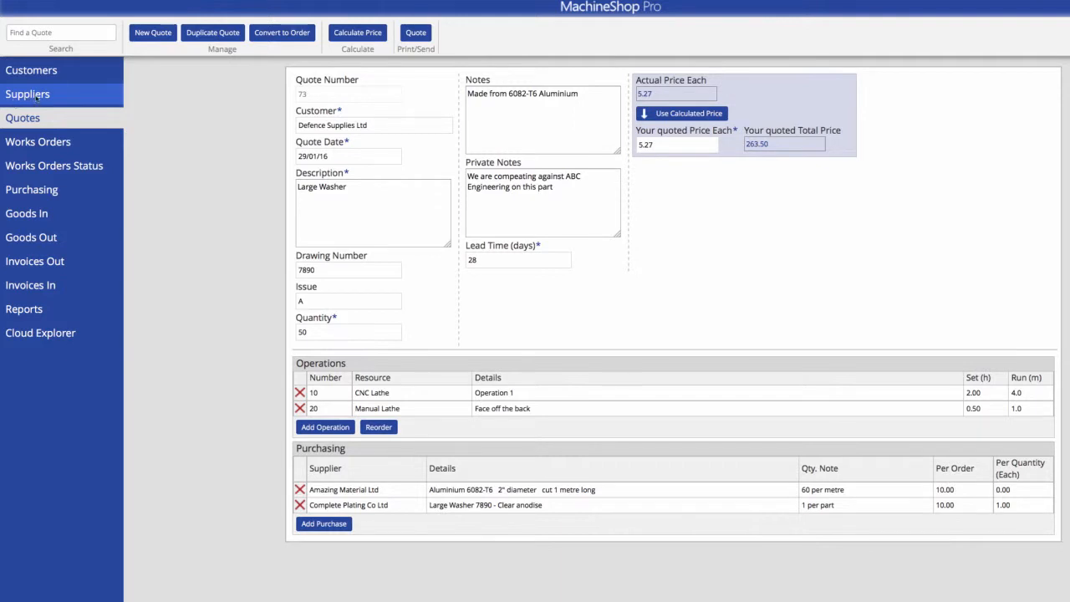
click(272, 34)
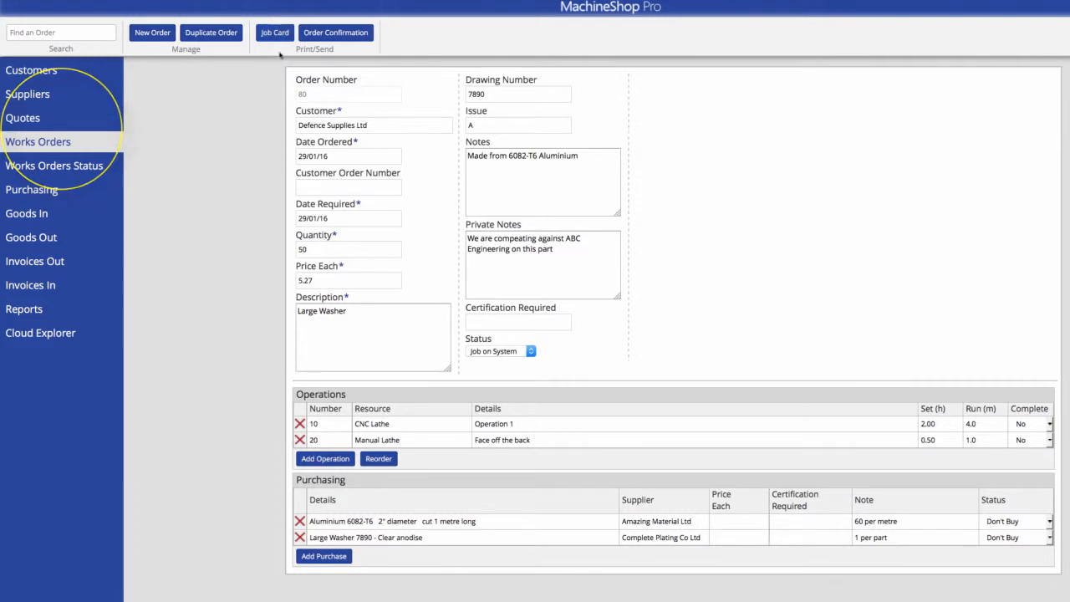
Enter the customer's order number on the works order and set the date required to 29/02/16
click(317, 189)
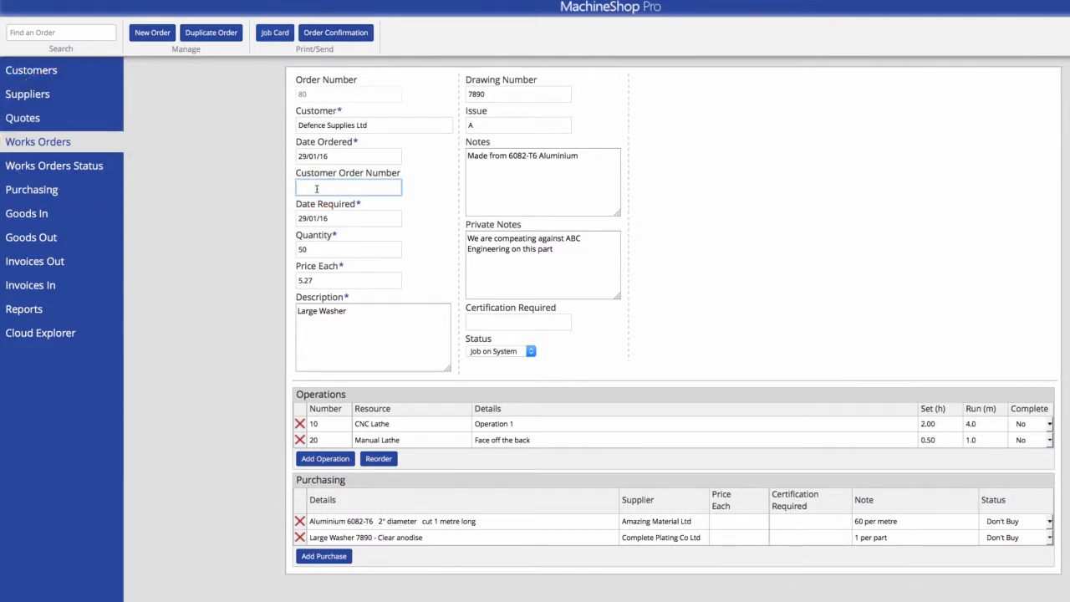
text(3456)
click(316, 218)
key(BackSpace)
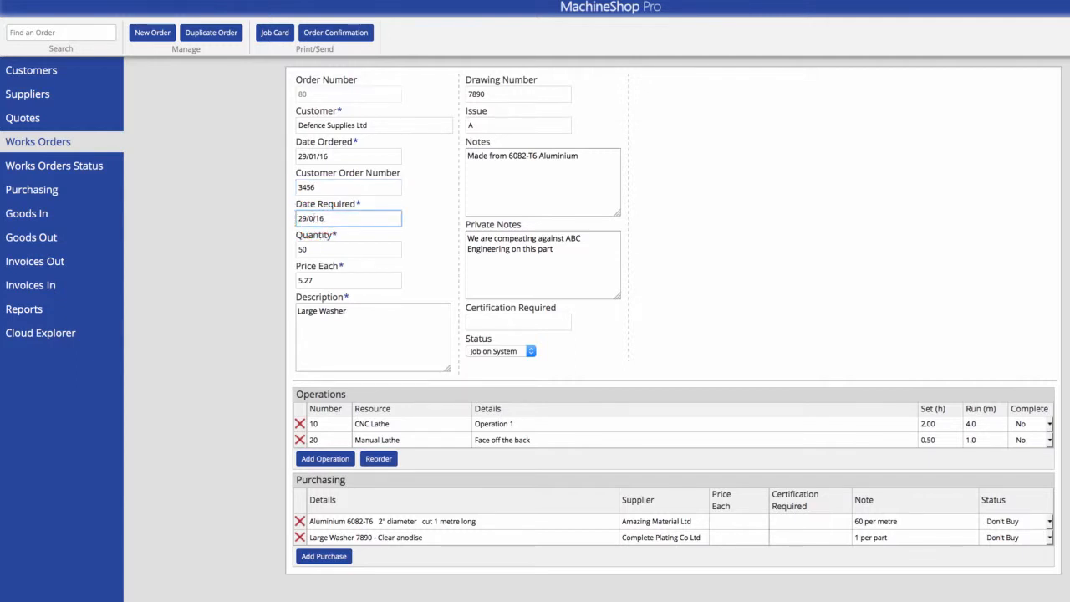
text(2)
Set the works order's required certification to "C of C"
click(482, 321)
text(C)
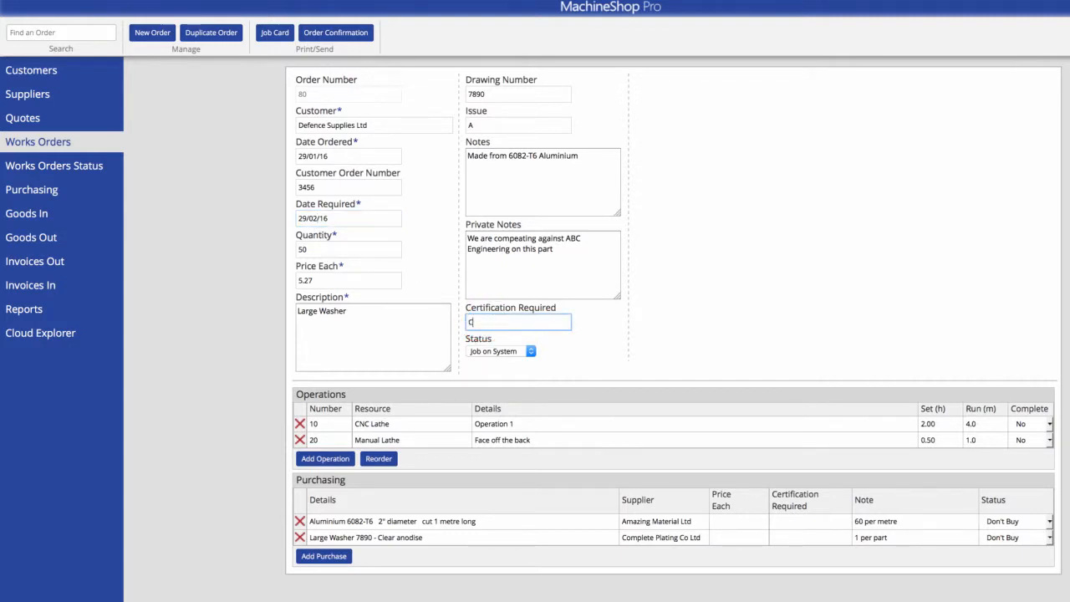
text( of C)
Add operation 30 to the works order with the resource Subcontract and the details "Clear anodise"
click(334, 459)
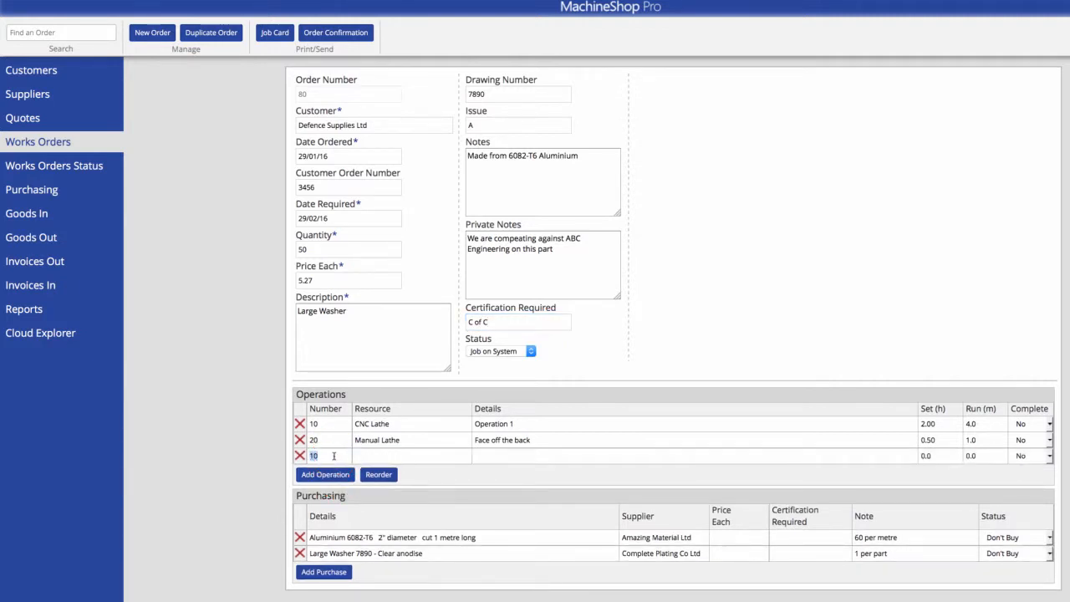
text(30)
key(Tab)
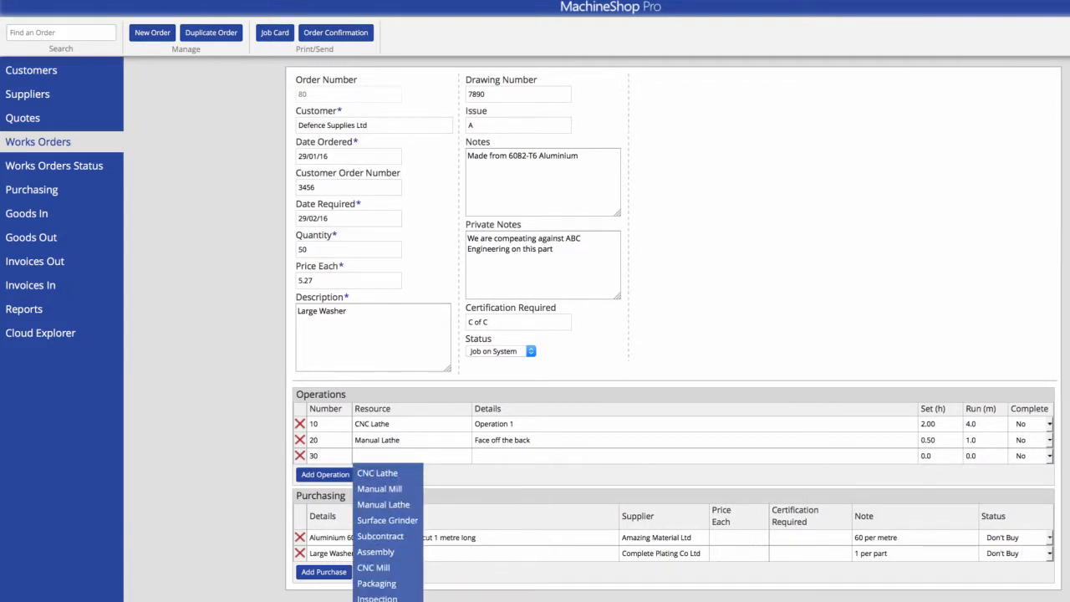
text(sub)
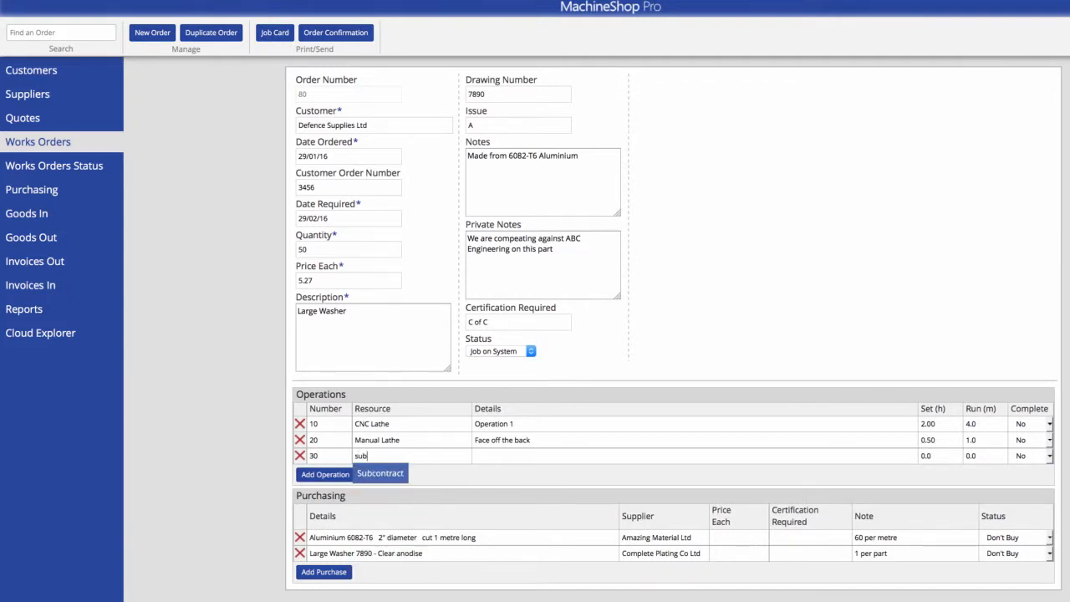
click(376, 474)
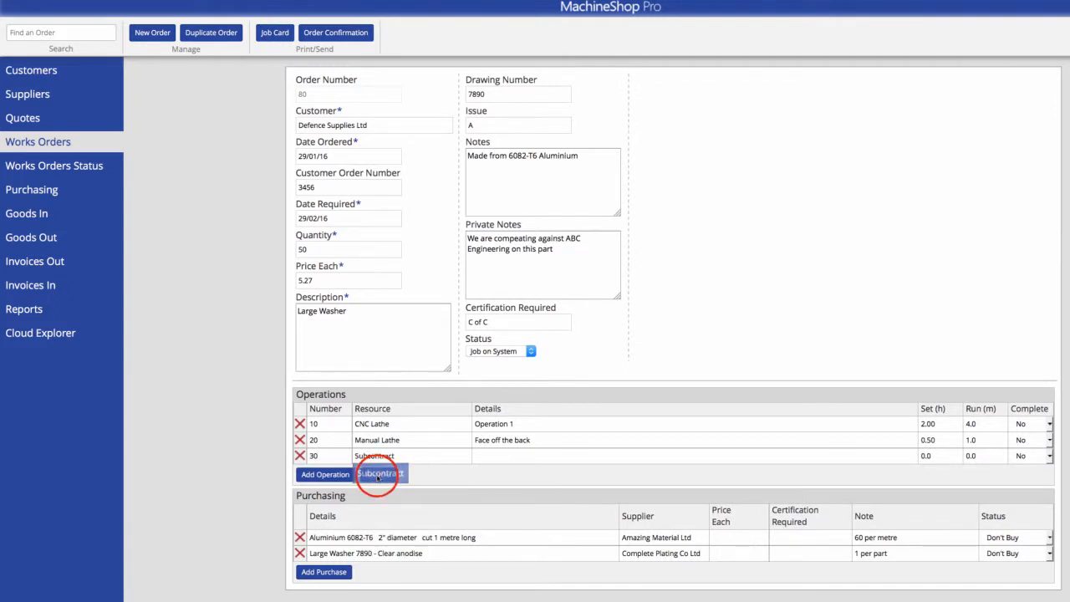
click(480, 456)
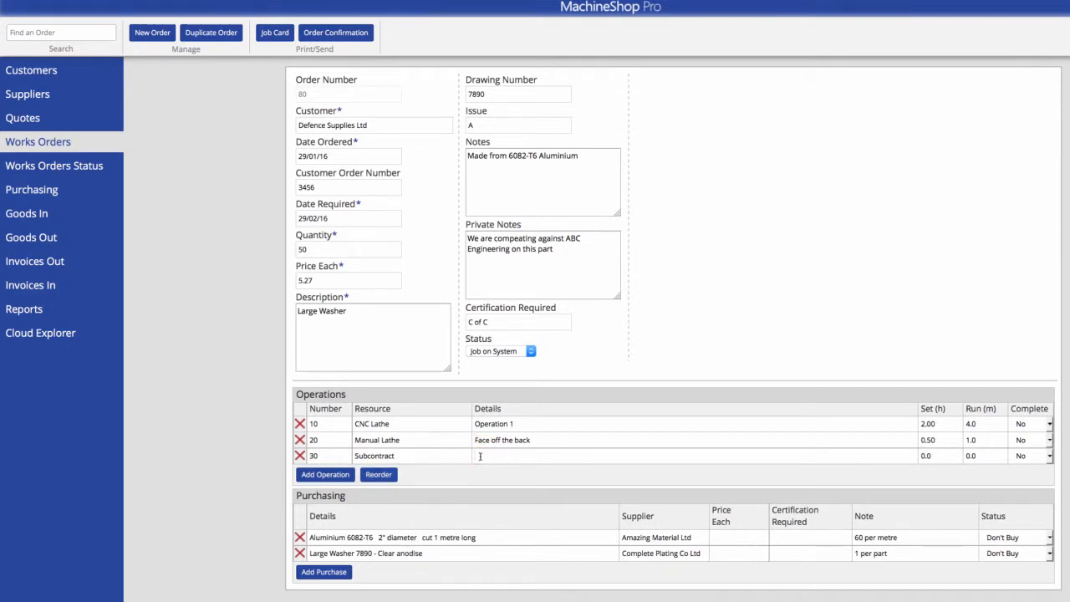
text(Clear anodise)
Add operation 40 to the works order with the resource Inspection
click(328, 474)
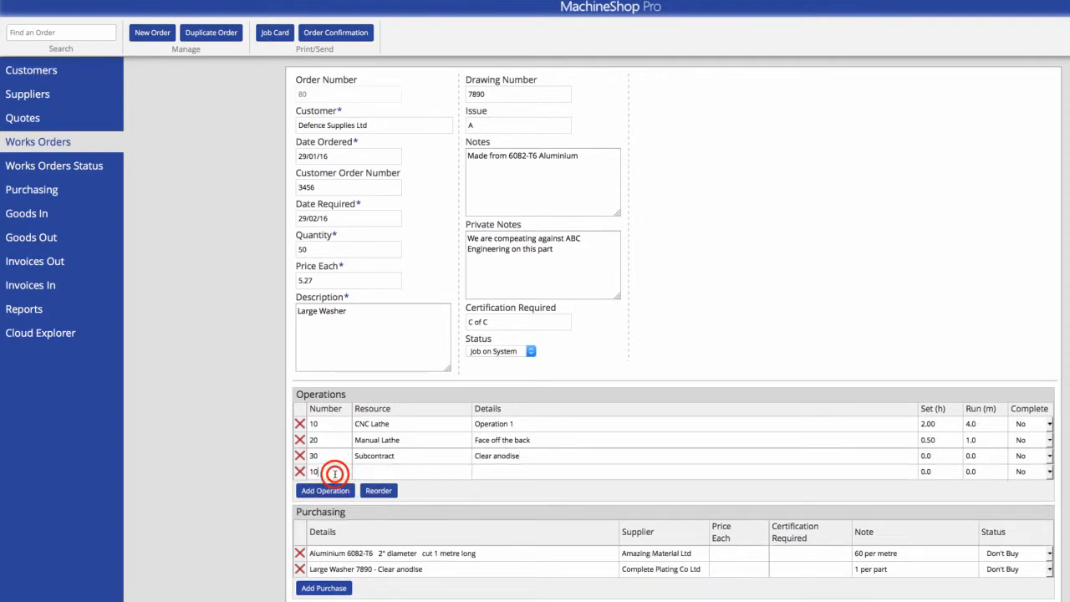
click(334, 473)
text(40)
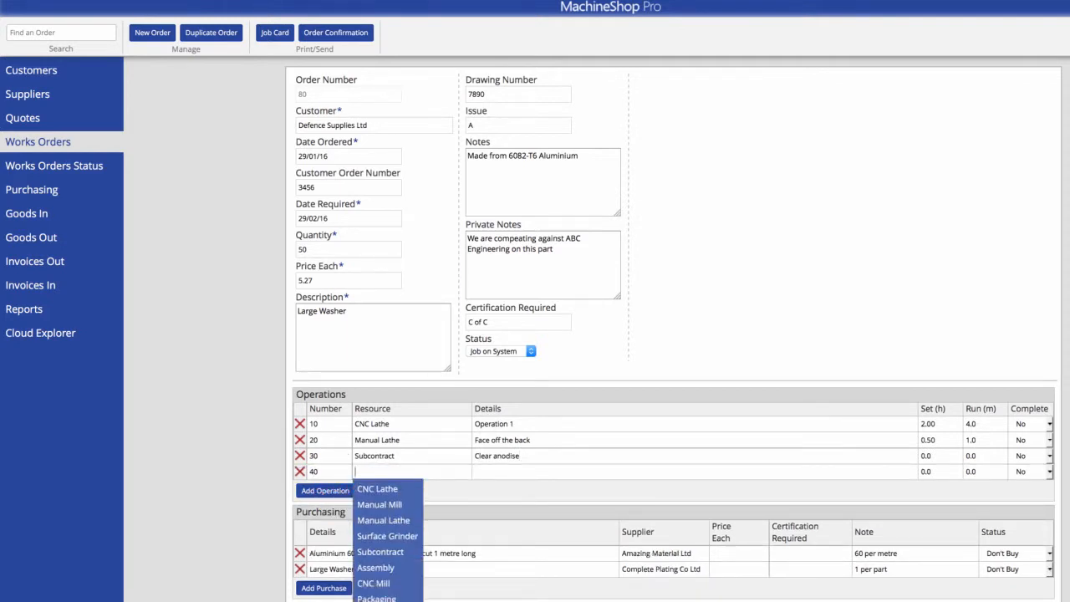
text(insp)
click(374, 490)
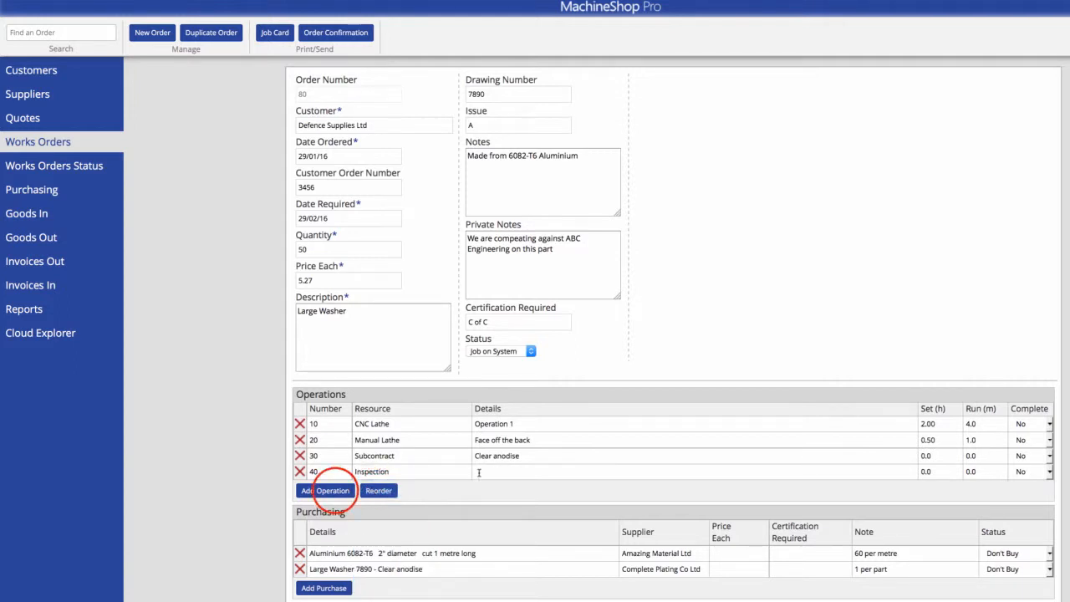
Add operation 50 with the resource Packaging and the details "Pack each one in its own bag"
click(330, 490)
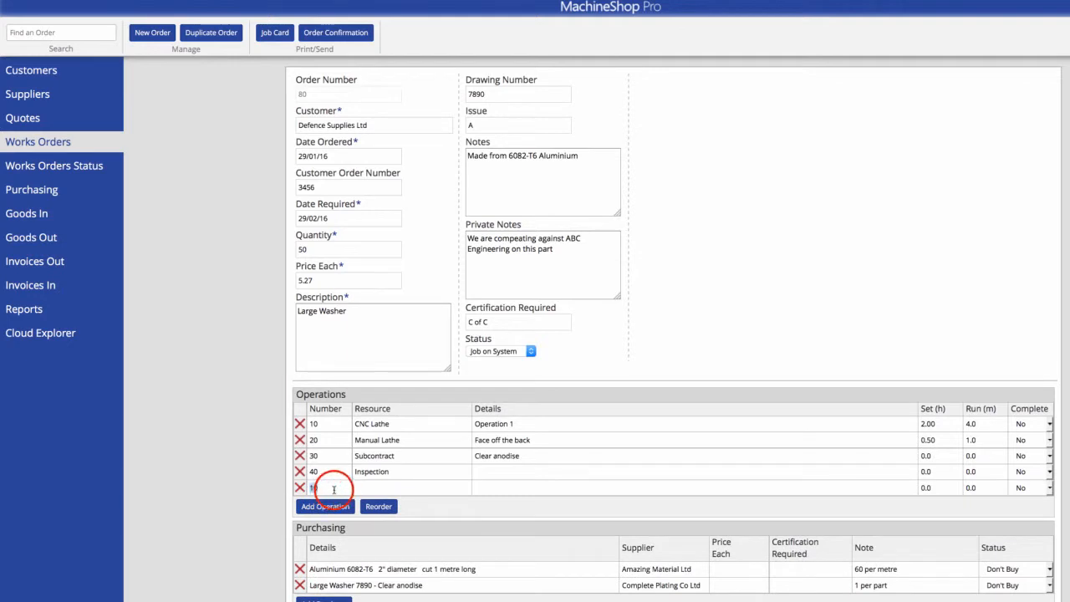
text(50)
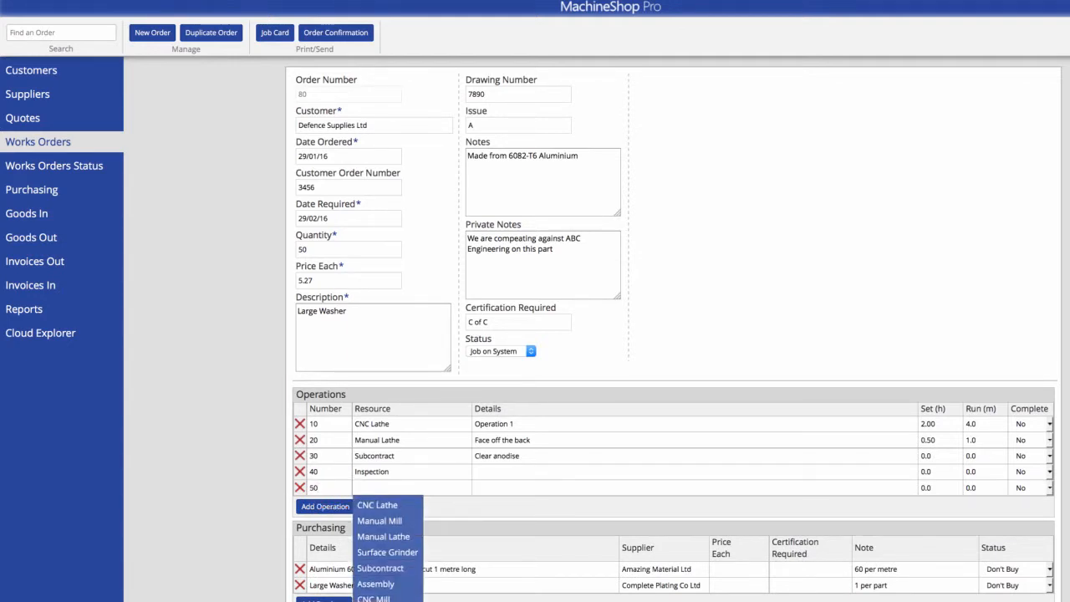
text(P)
click(372, 505)
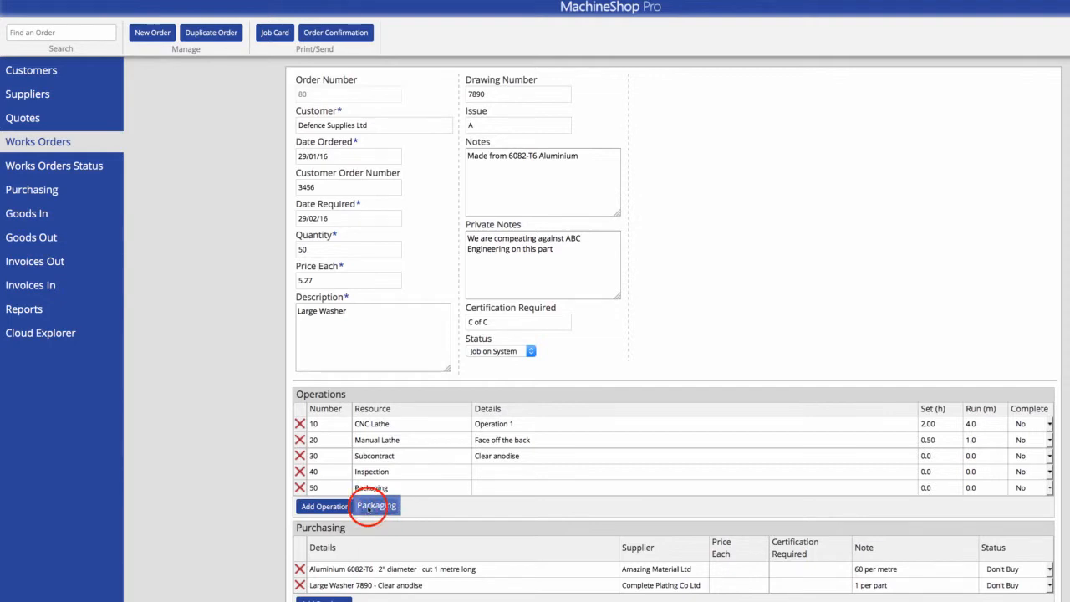
click(480, 487)
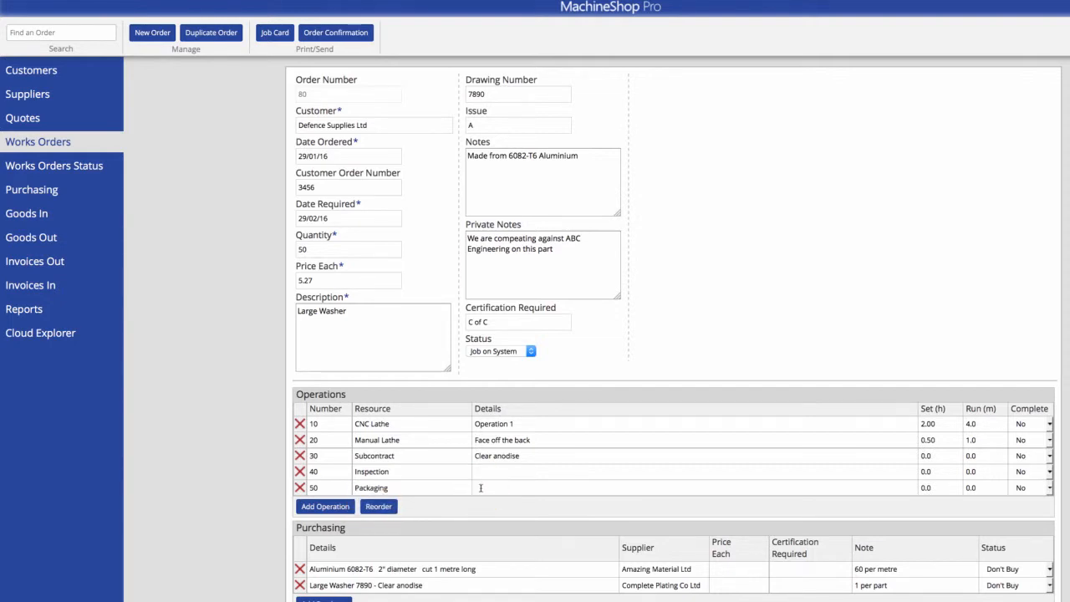
text(Pack each one)
text(n its own bag)
Set the price each to 10 for the aluminium purchase and to 1 for the clear anodise purchase
click(722, 568)
text(10)
click(727, 580)
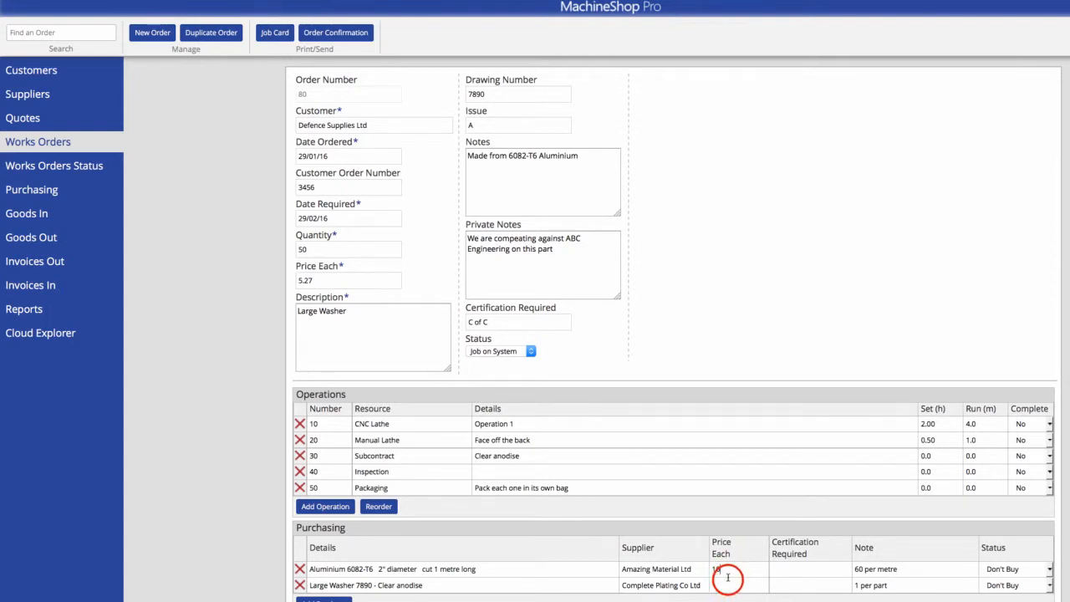
text(1)
Set the required certification to "C of C" for both the aluminium and the clear anodise purchases
click(789, 569)
text(C of C)
click(808, 585)
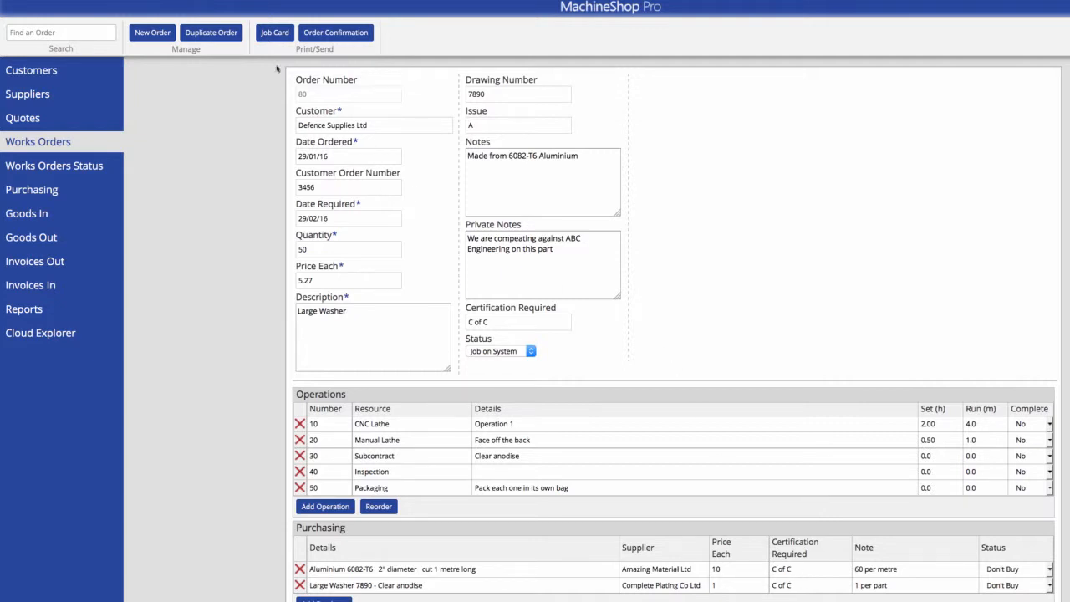
Generate the works order's job card, review its purchasing, manufacturing and inspection sections, and close the preview
click(276, 38)
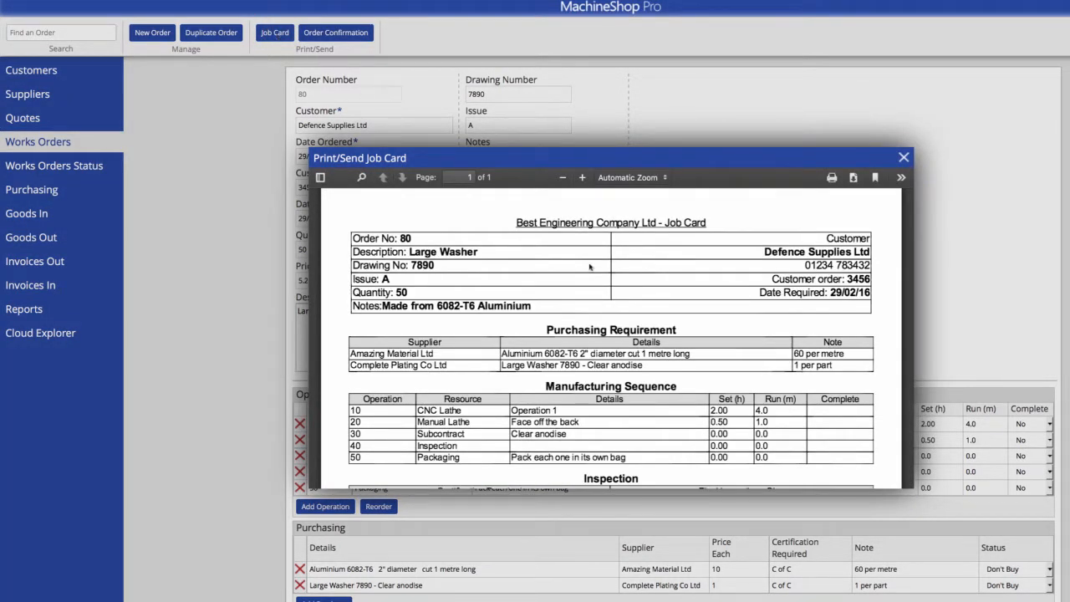
scroll(742, 386, down, 1)
scroll(742, 386, down, 2)
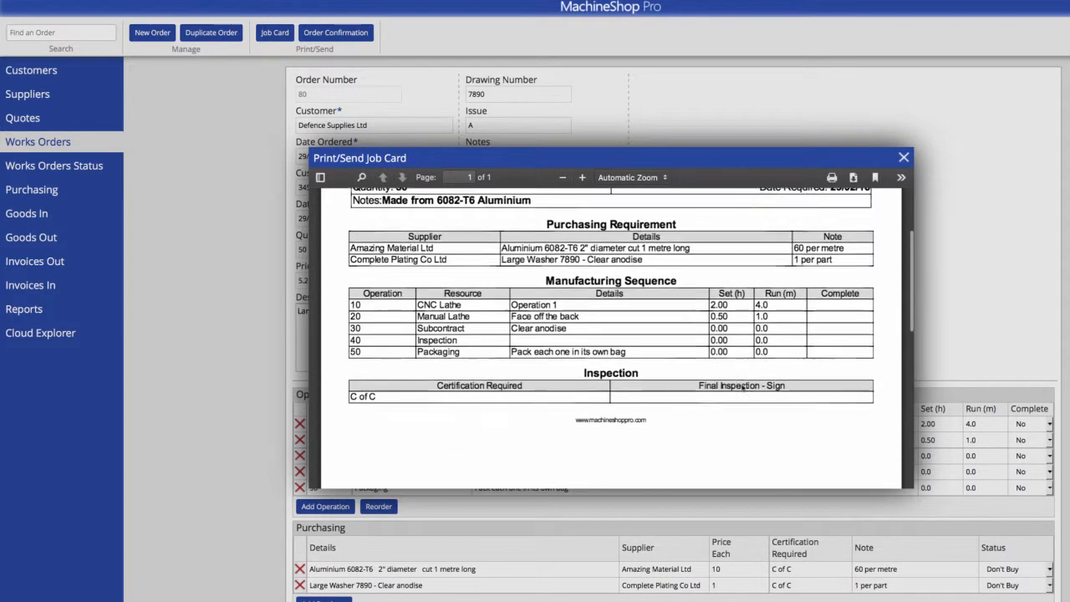
scroll(741, 385, up, 3)
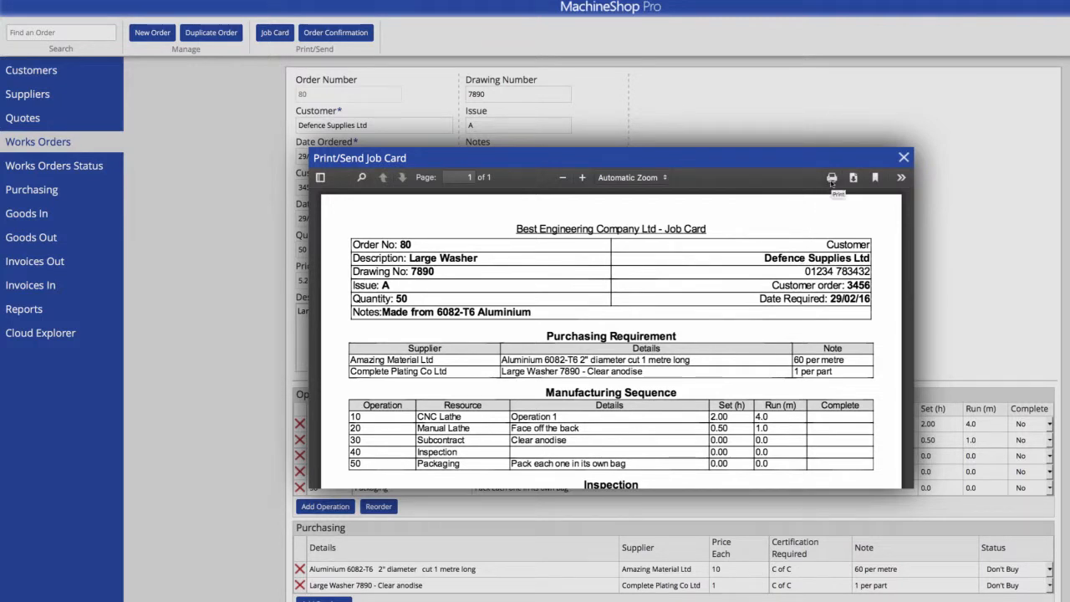
click(904, 158)
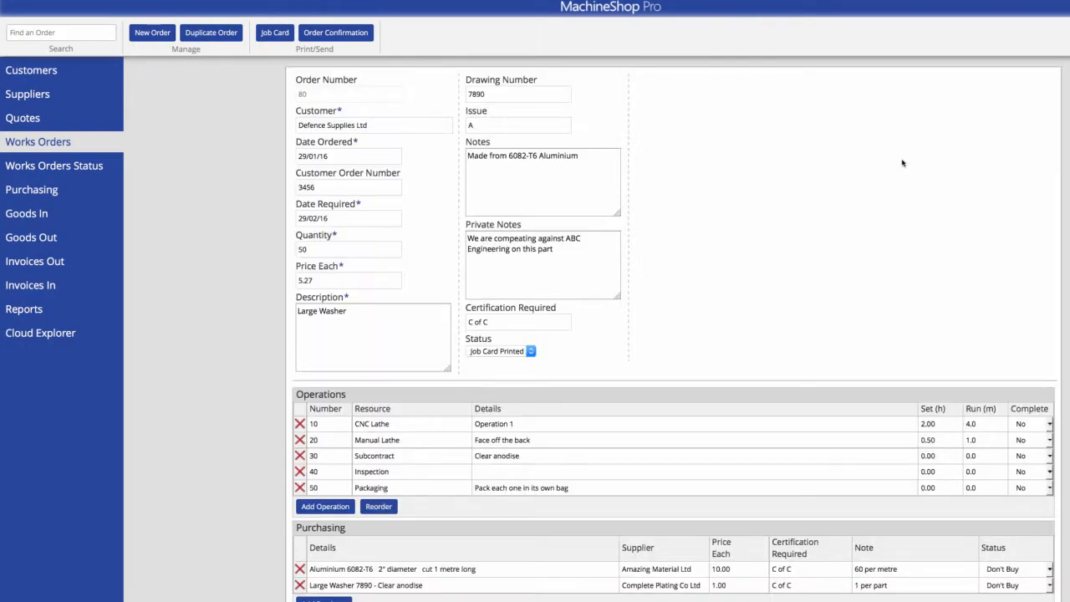
Generate the works order's order confirmation, review its details from header to totals, and close the preview
click(363, 39)
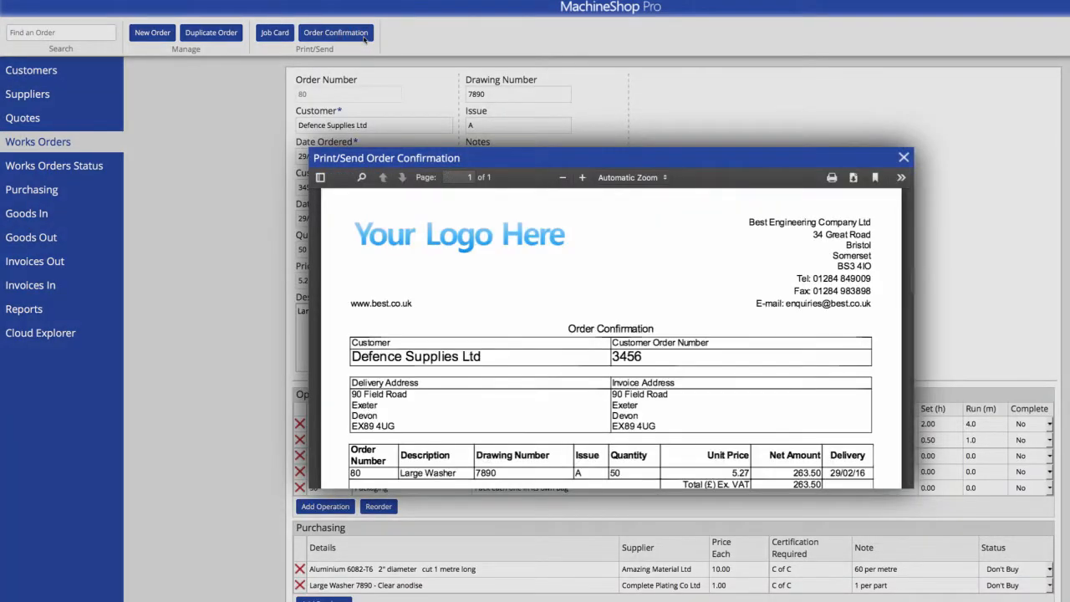
scroll(612, 278, down, 1)
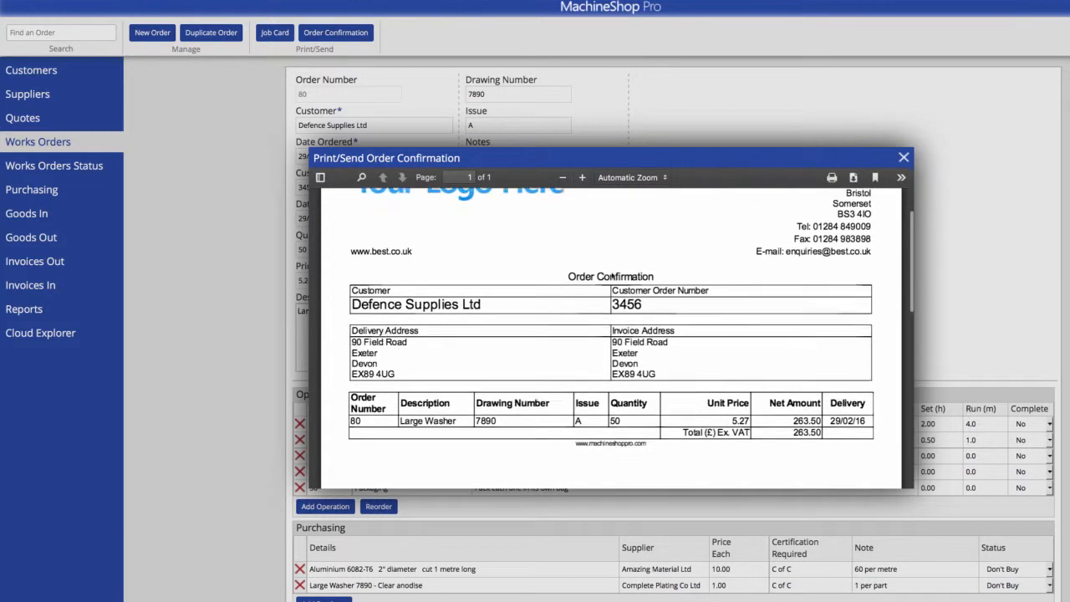
scroll(612, 277, down, 1)
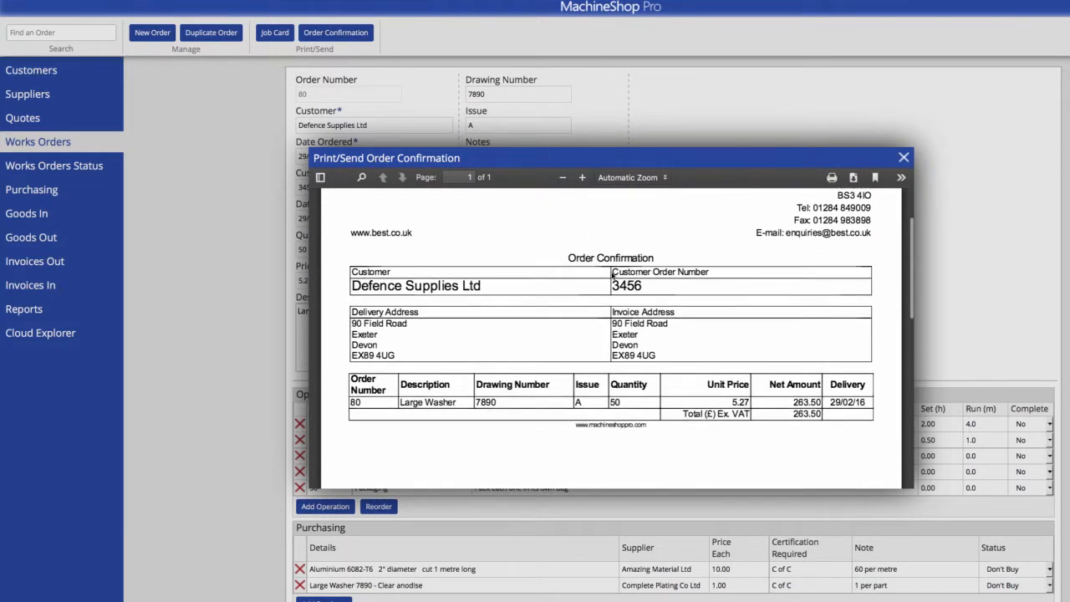
scroll(613, 276, up, 2)
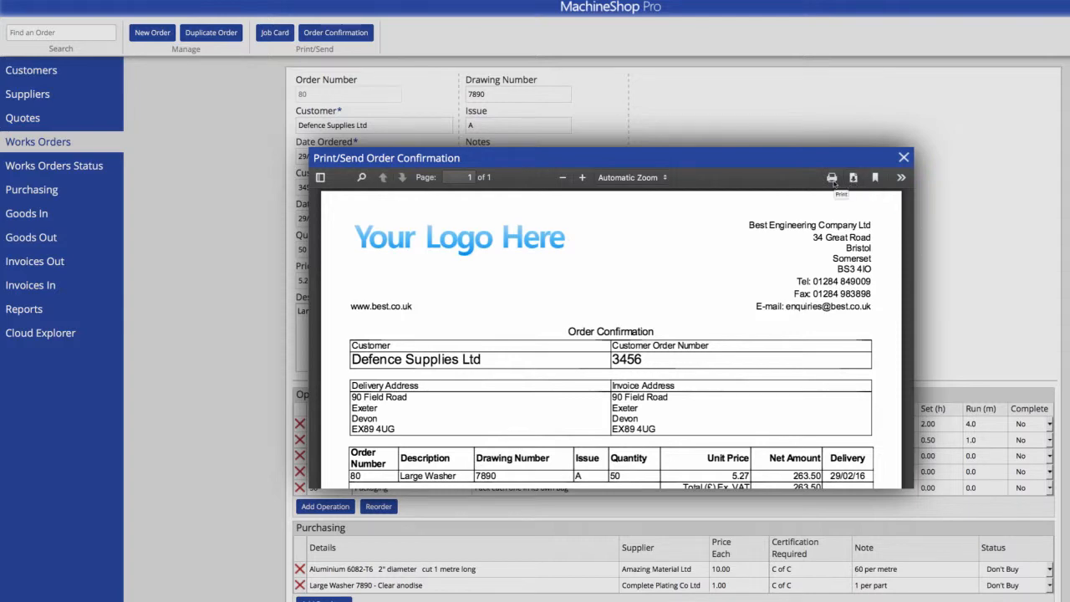
click(904, 158)
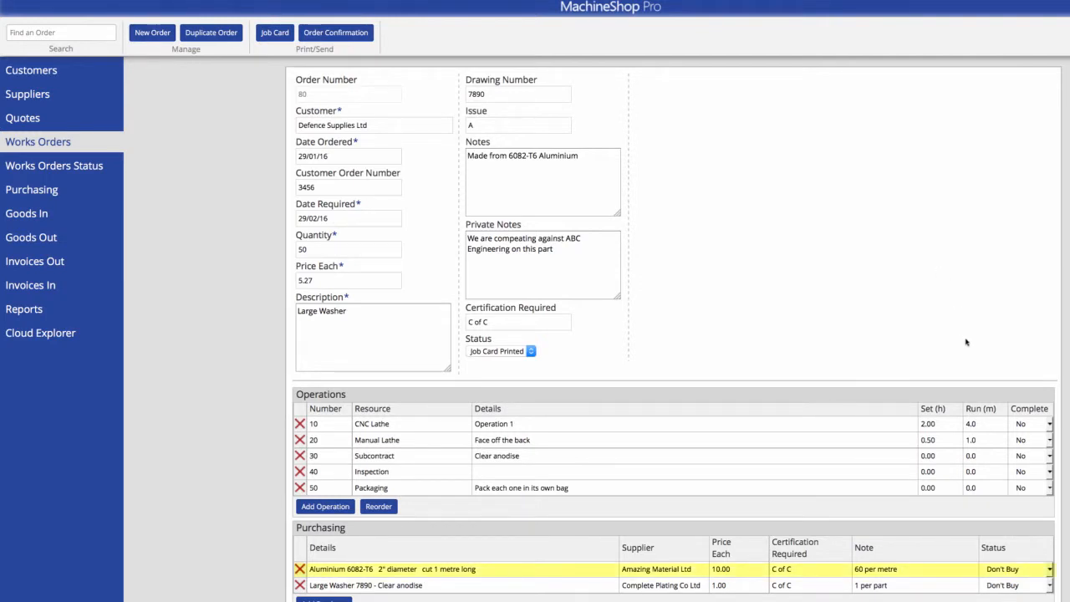
Put the aluminium purchase in the purchasing basket and set its required date to 3/2/16 and its quantity to 1
click(1048, 568)
click(1022, 517)
click(52, 190)
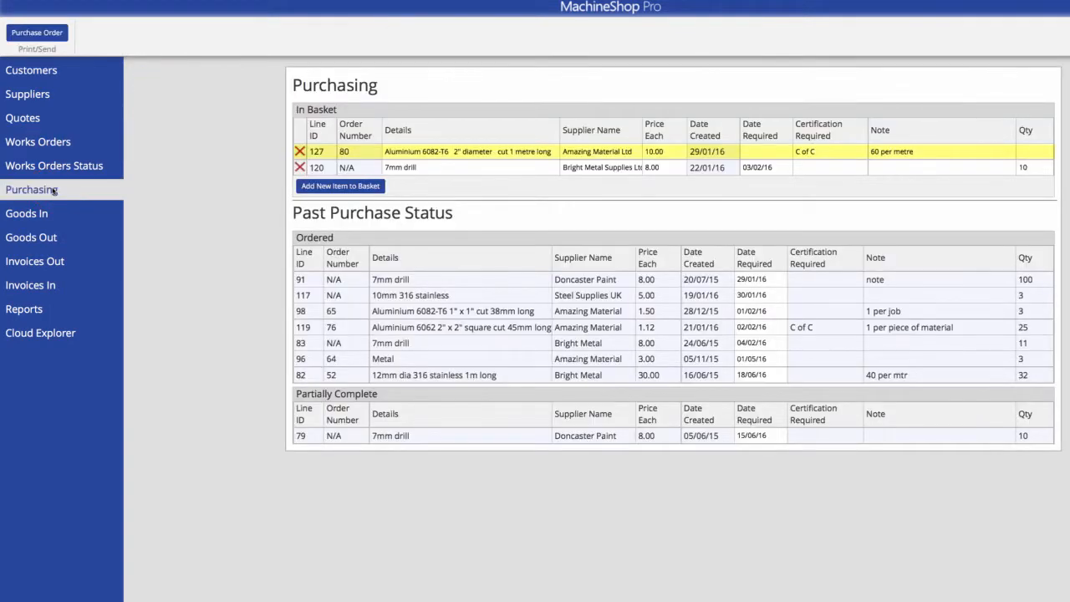
click(754, 151)
text(3/2/16)
click(1029, 152)
Generate the purchase order for Amazing Material Ltd without a note, review it, and close the preview
click(53, 31)
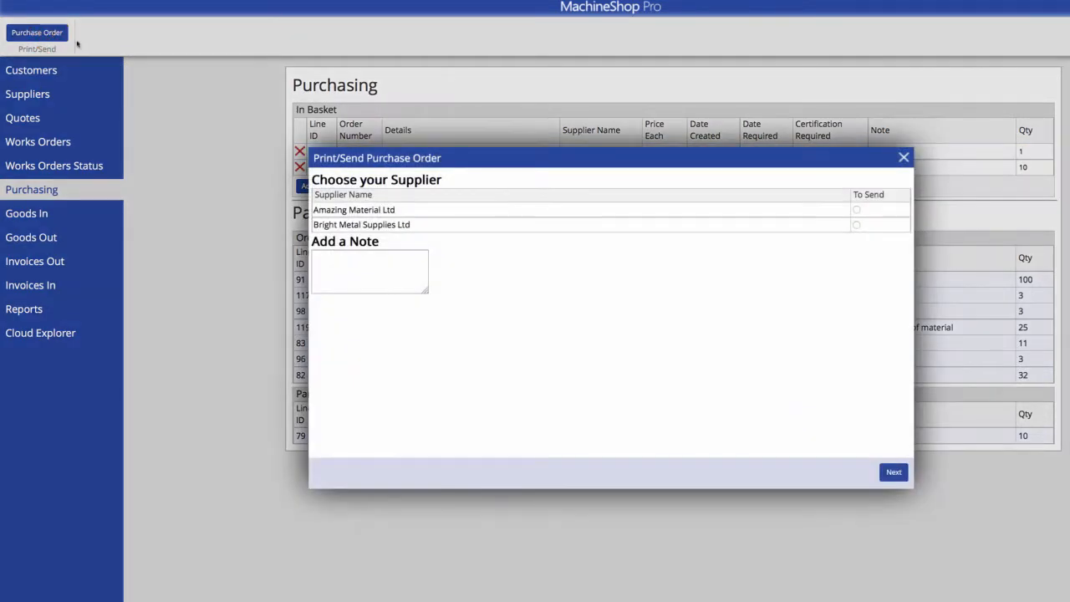
click(856, 210)
click(891, 473)
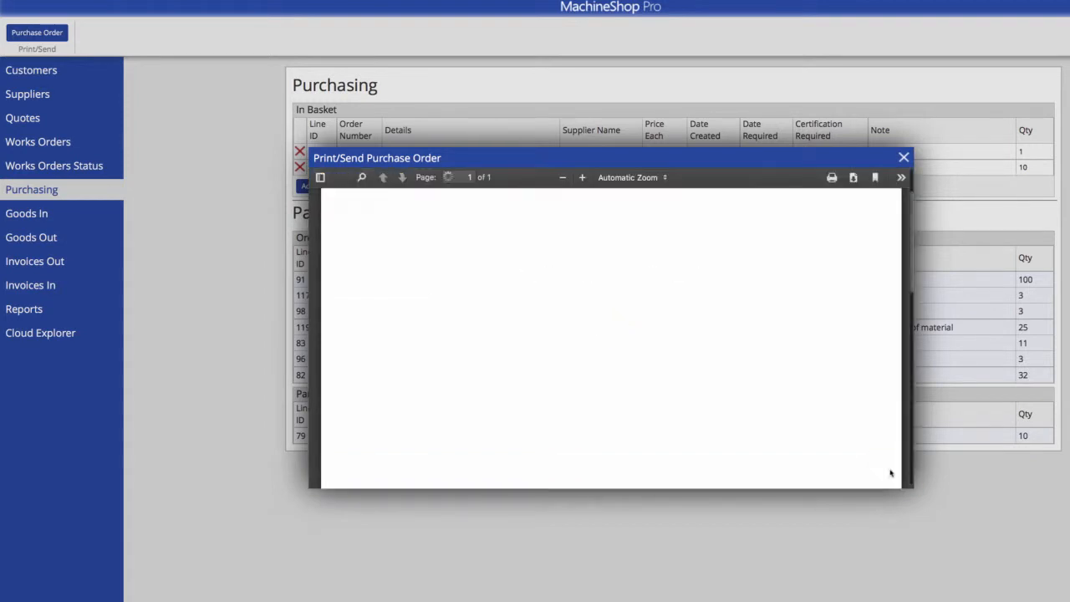
scroll(884, 452, down, 2)
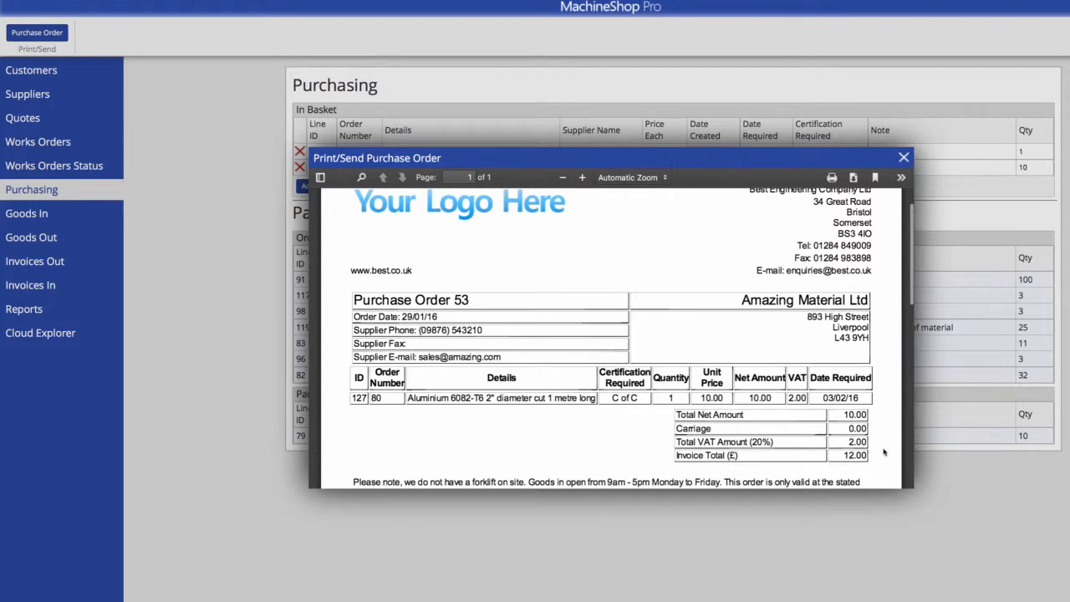
scroll(882, 448, up, 2)
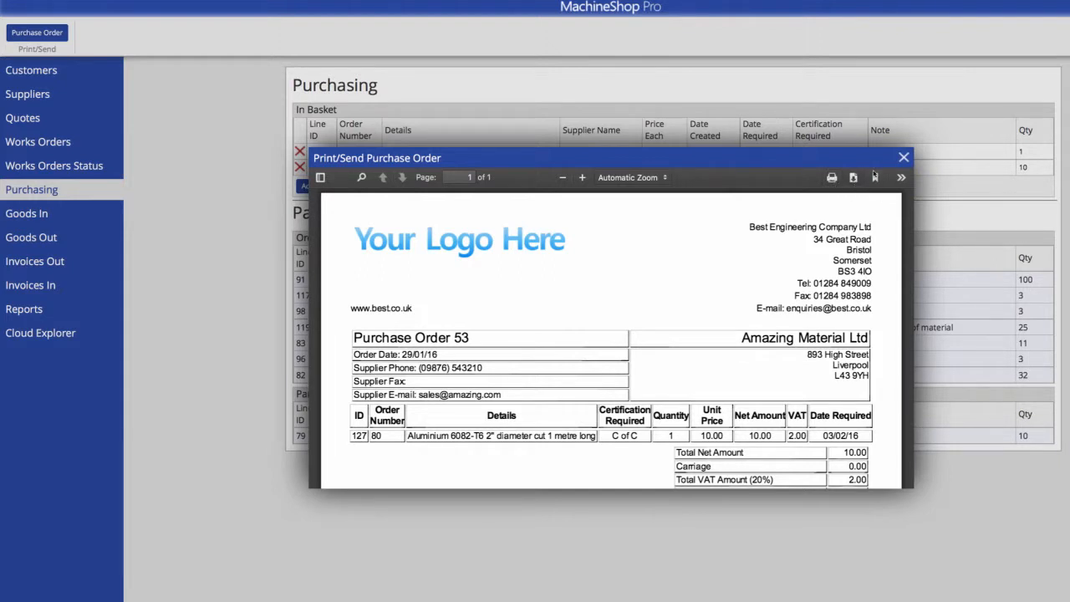
click(903, 157)
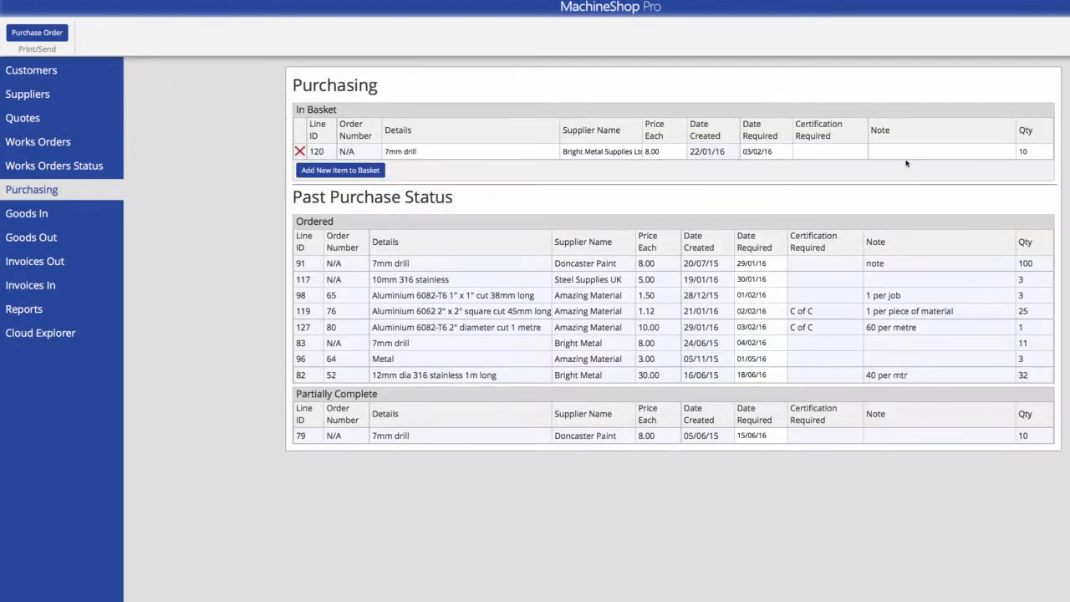
Set the Large Washer works order's status to Material Ordered and regroup the status tables
click(97, 165)
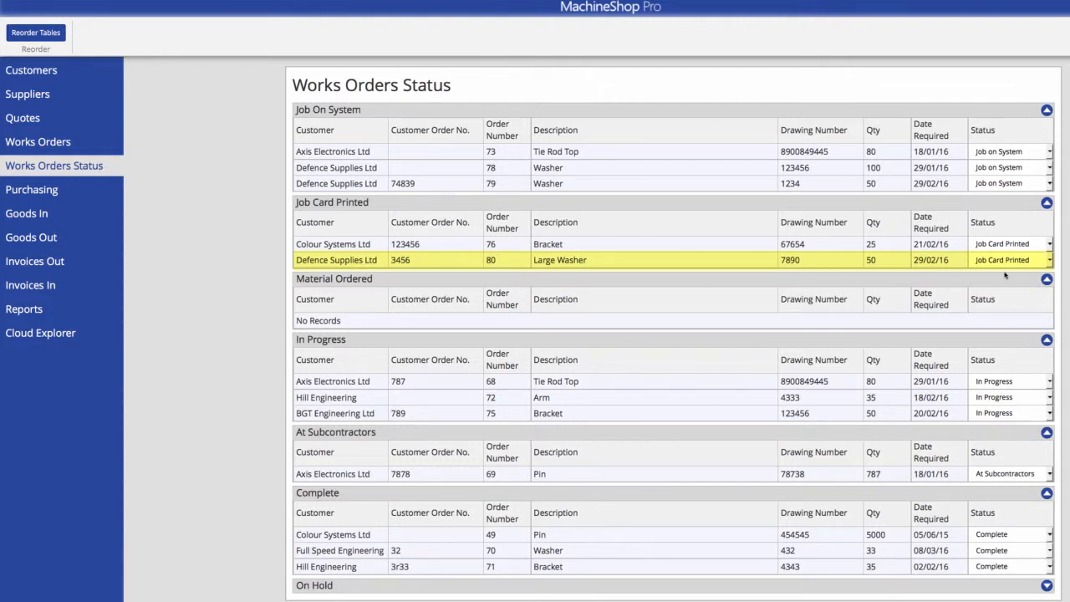
click(1049, 260)
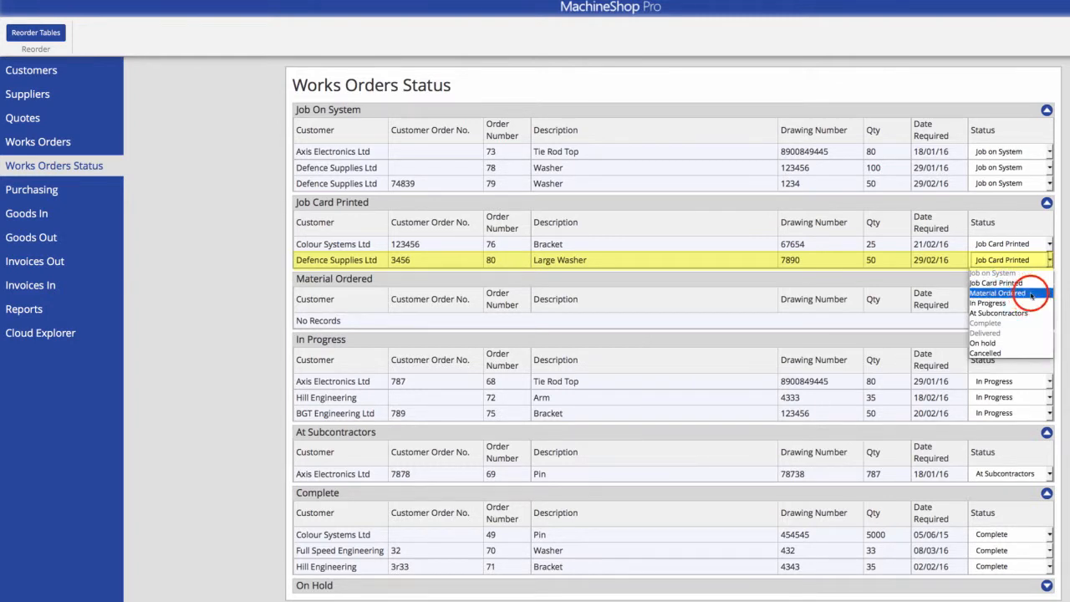
click(1032, 293)
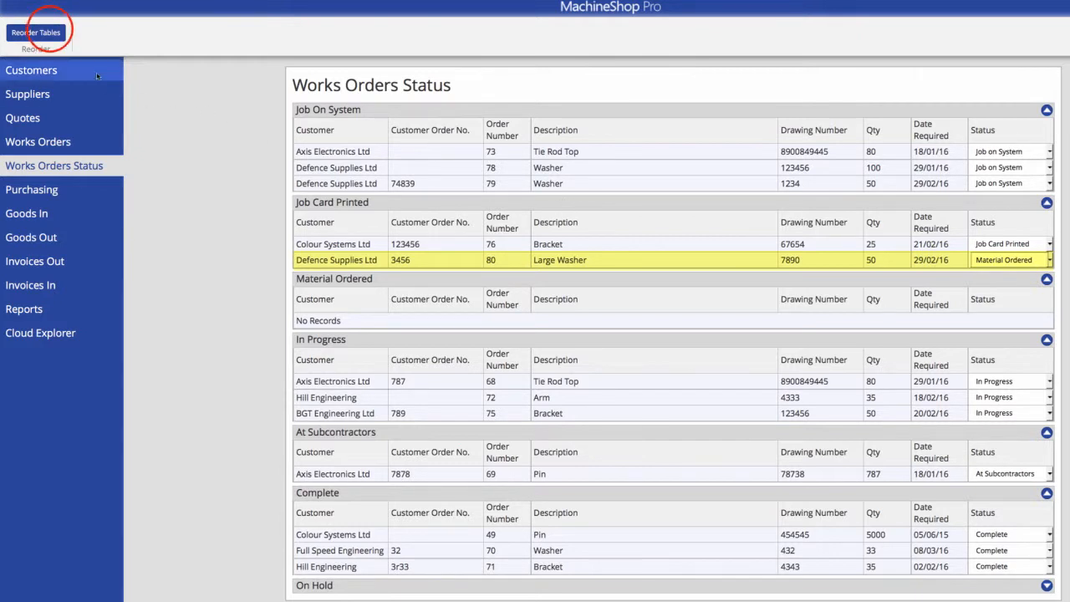
click(48, 32)
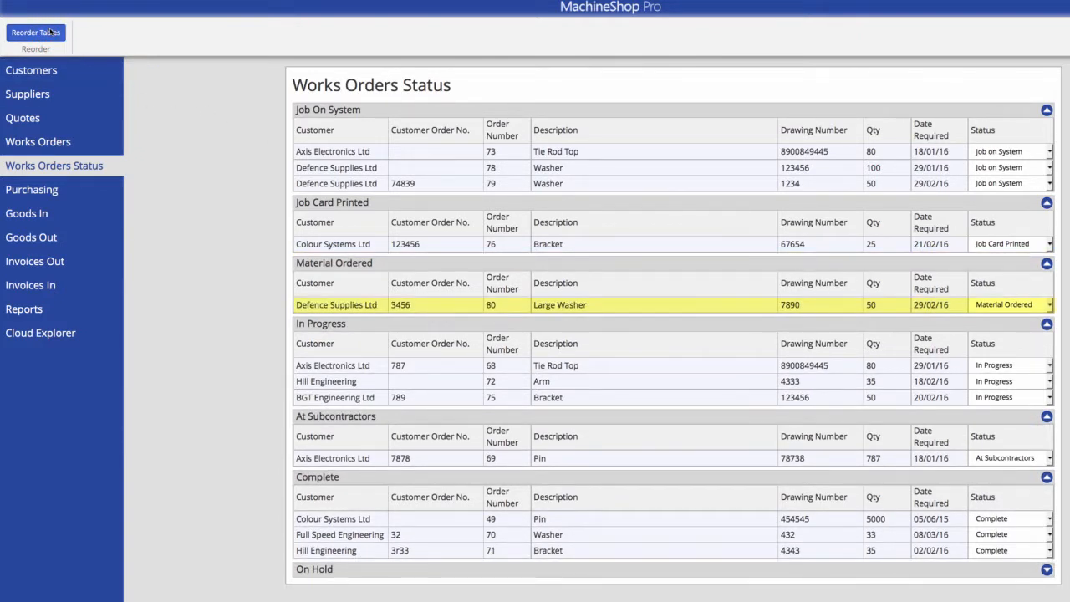
Book in the aluminium from Amazing Material Ltd's latest purchase order with an accepted quantity of 1 and the status Complete
click(48, 213)
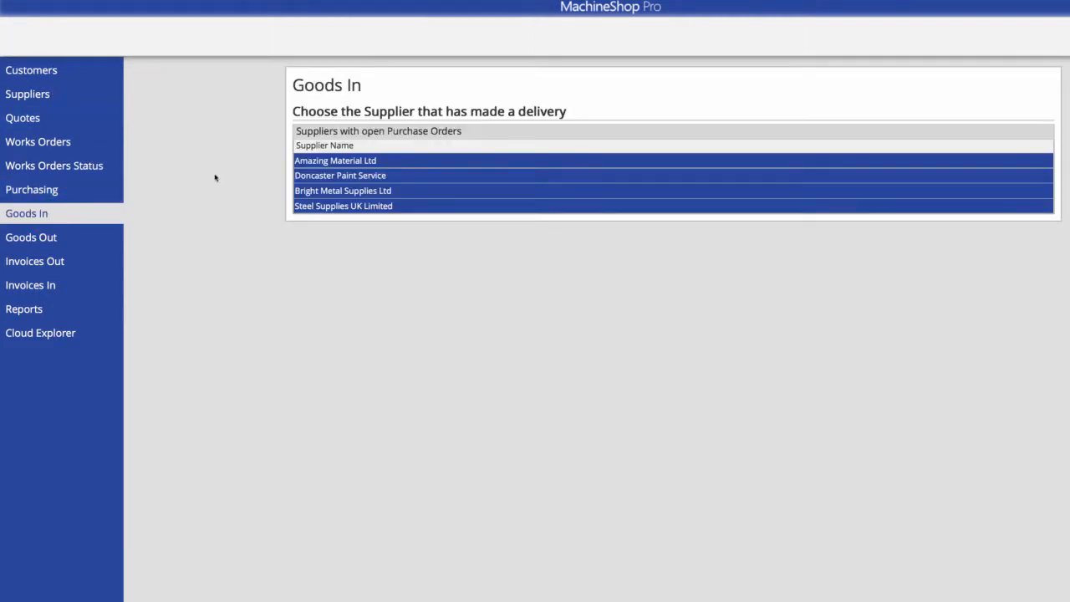
click(304, 162)
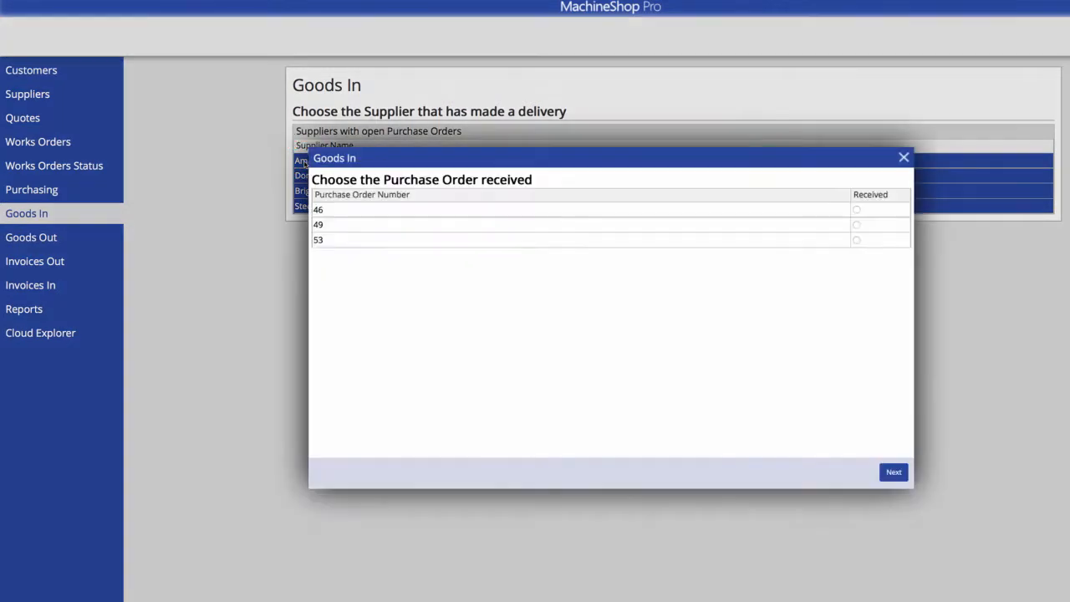
click(856, 240)
click(893, 472)
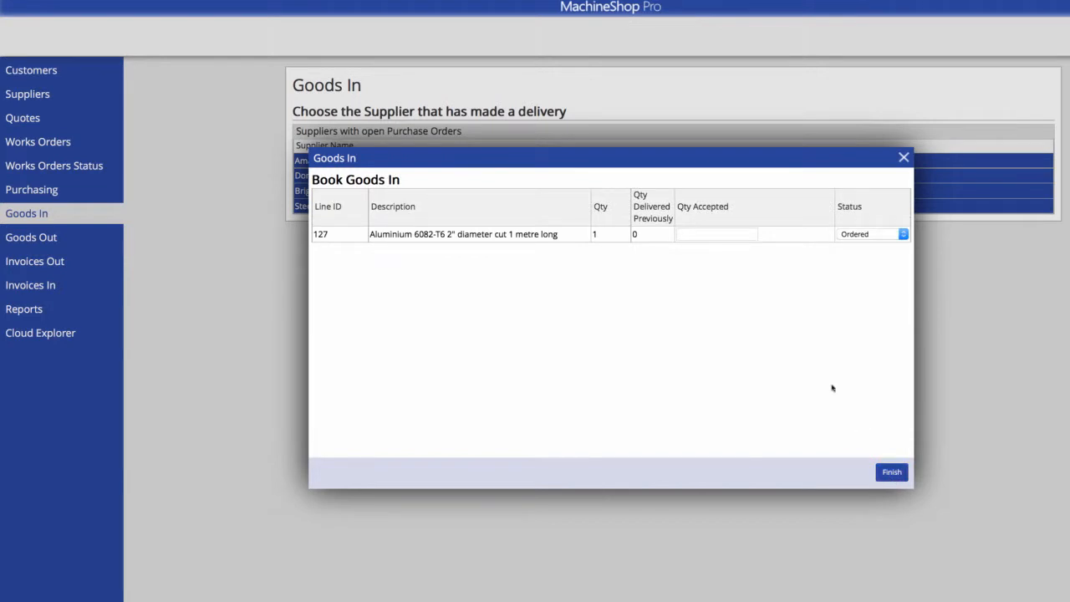
click(726, 233)
click(903, 234)
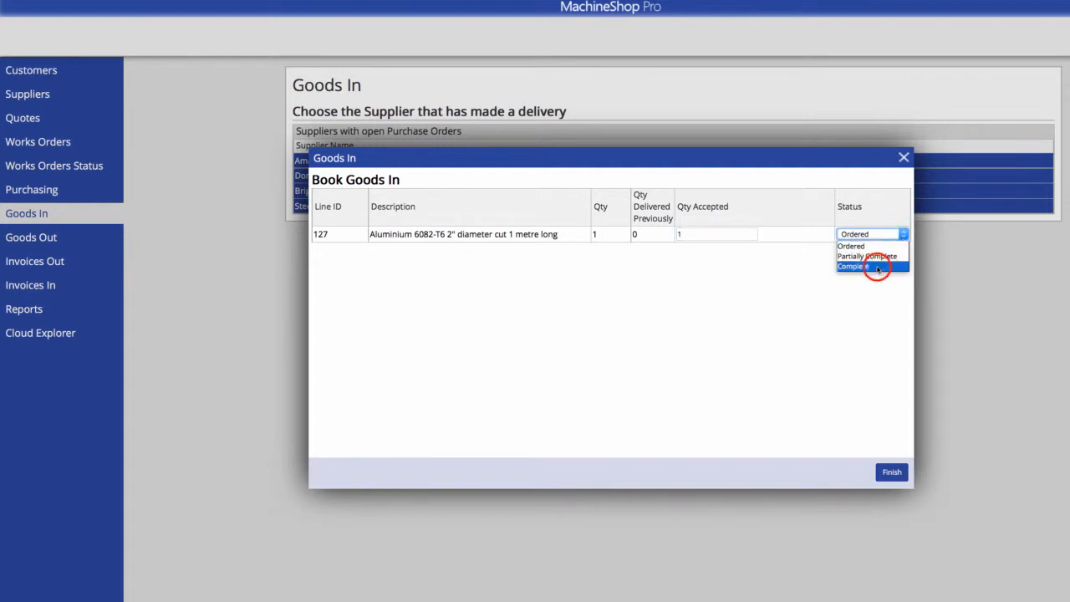
click(876, 266)
click(891, 471)
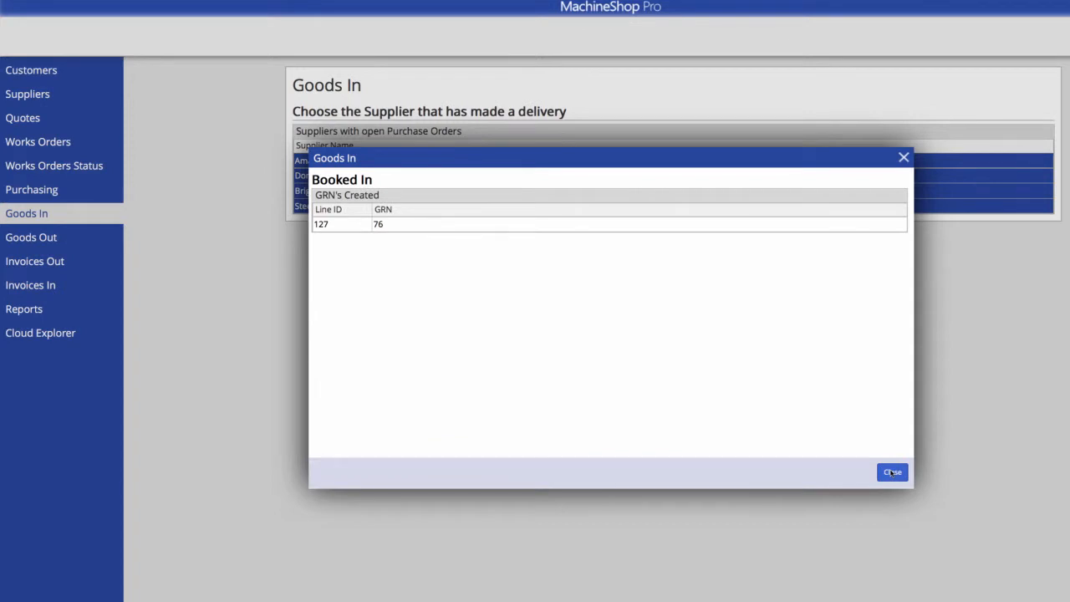
click(892, 473)
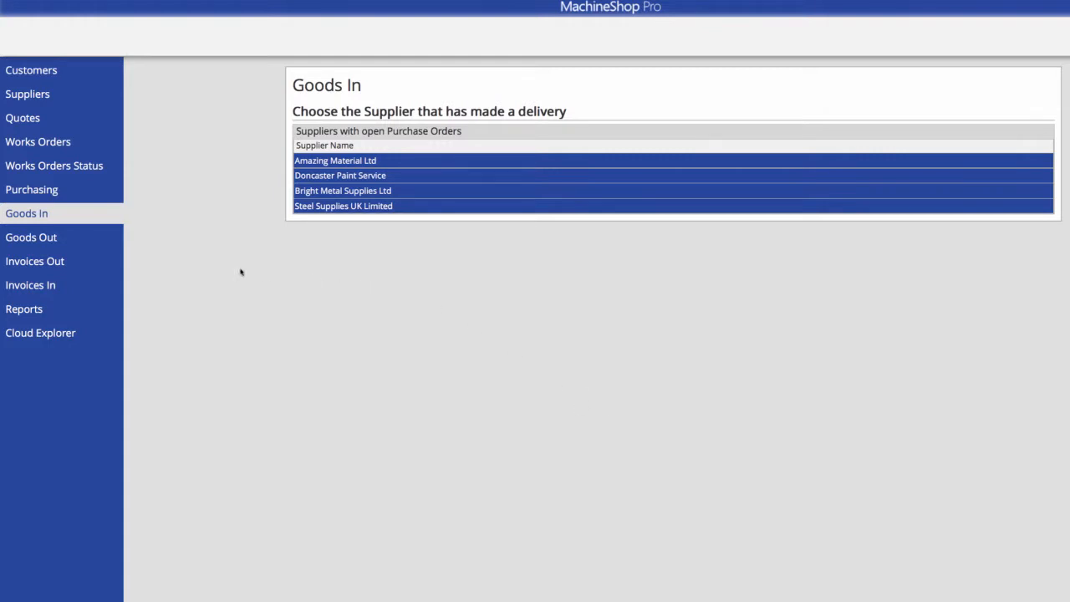
Approve Amazing Material Ltd's invoice for the latest purchase order, entering invoice number 4567 for the aluminium line
click(55, 285)
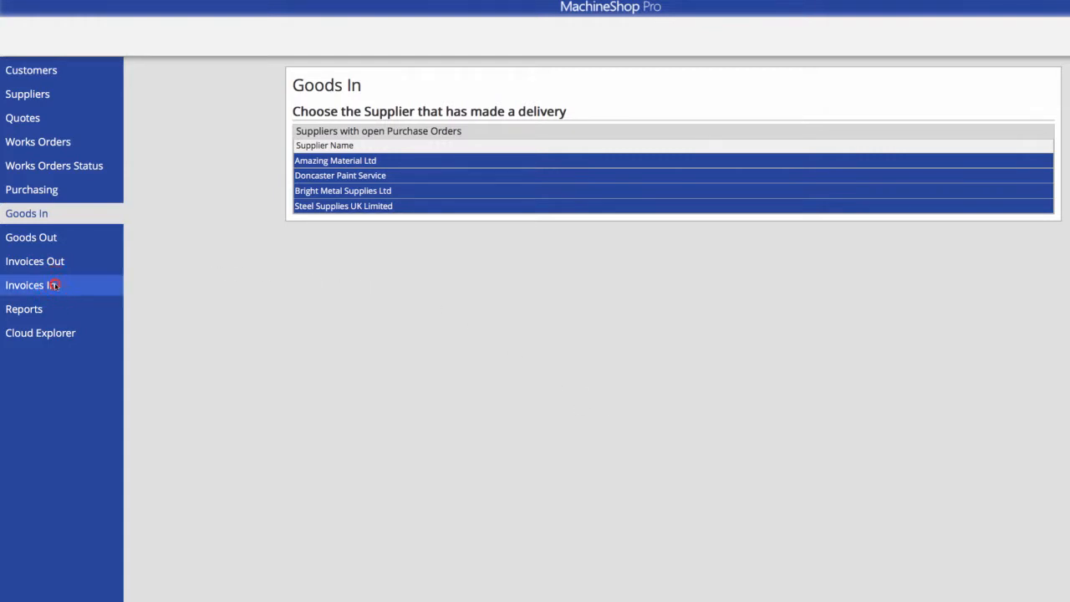
click(314, 159)
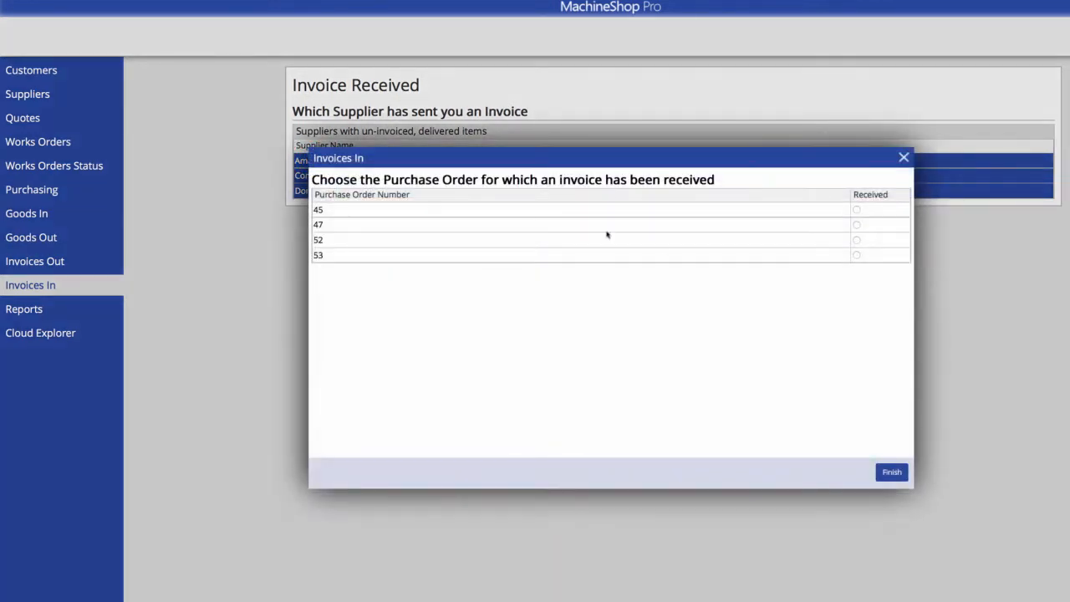
click(856, 255)
click(892, 471)
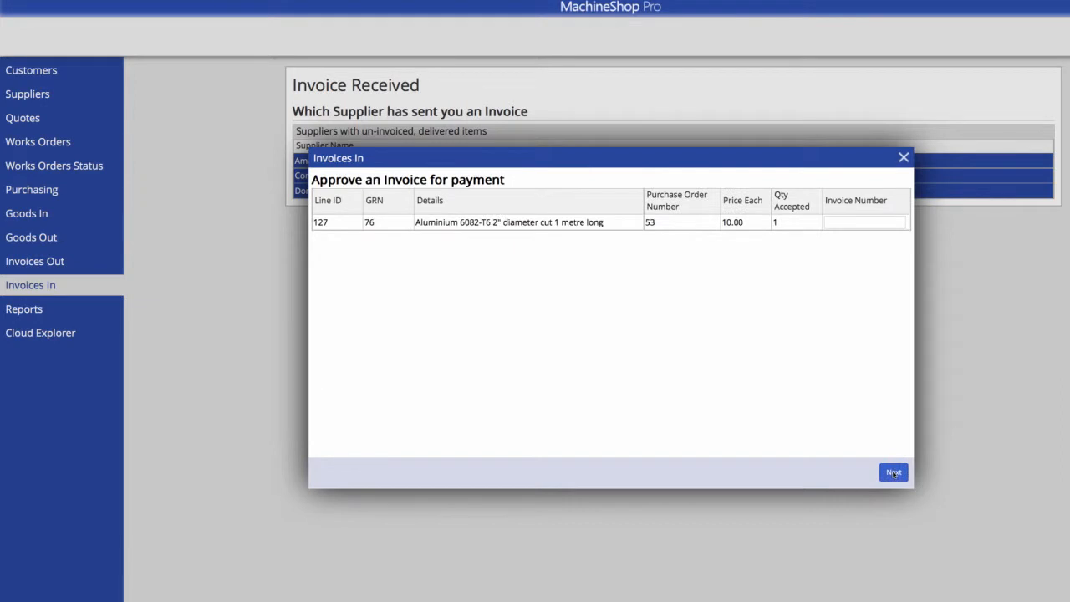
click(860, 221)
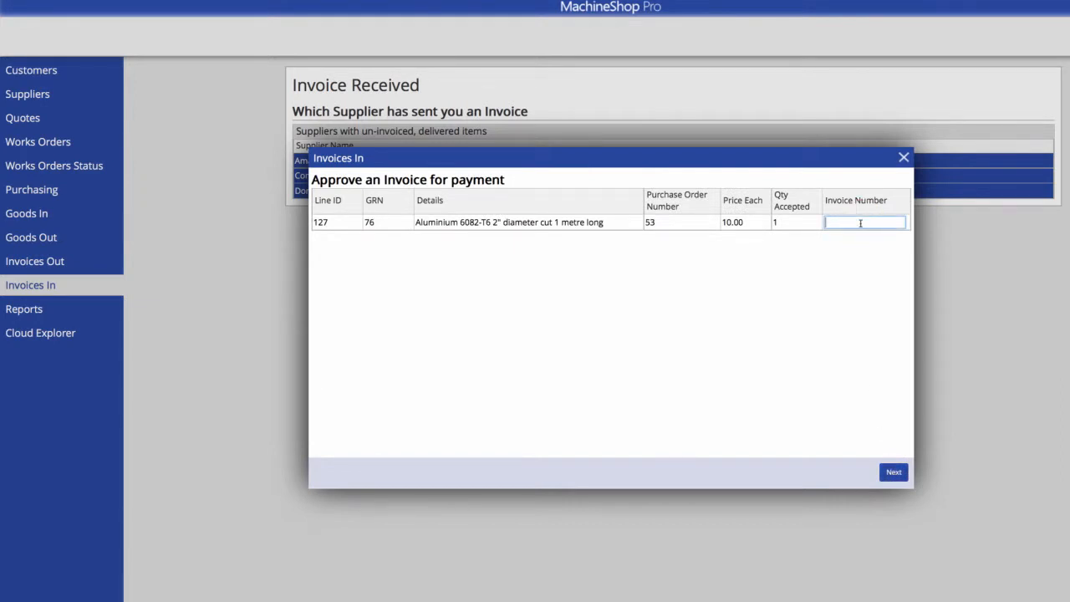
text(4567)
click(892, 472)
click(892, 473)
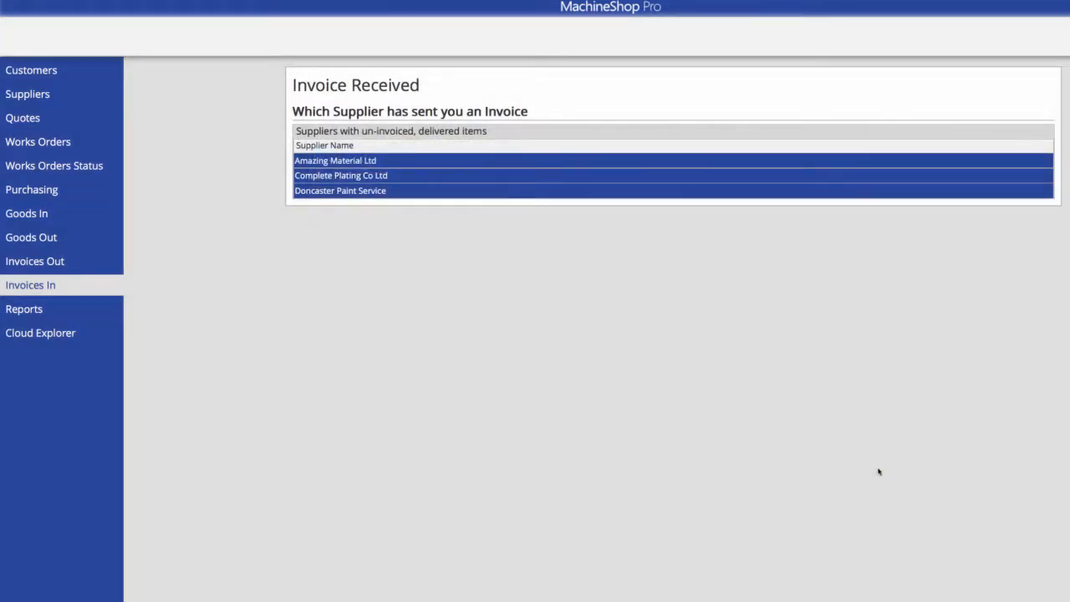
Set the Large Washer works order's status to In Progress and regroup the status tables
click(91, 166)
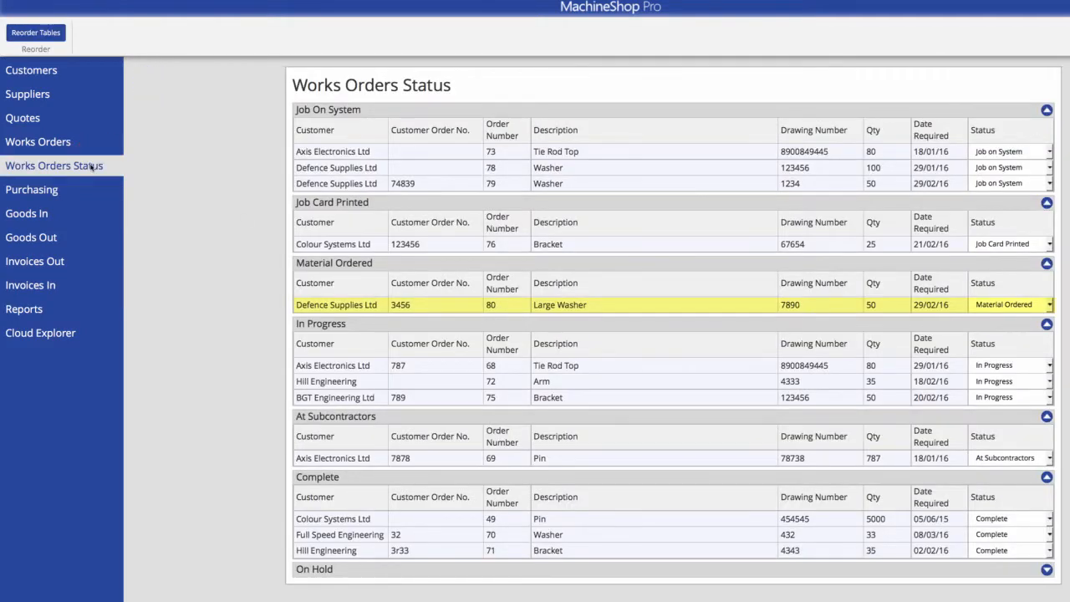
click(1050, 304)
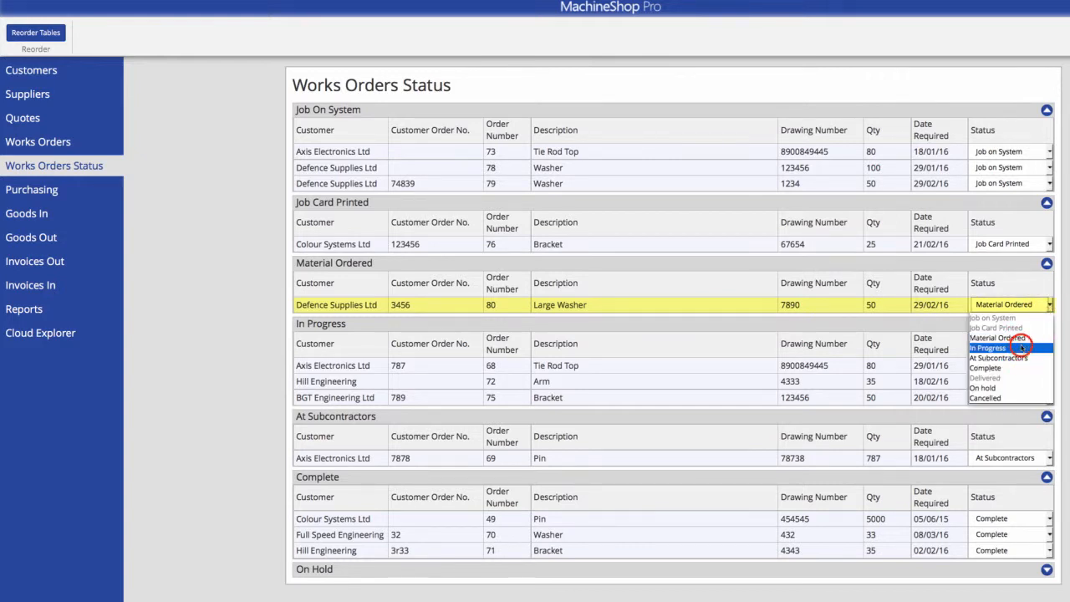
click(1022, 348)
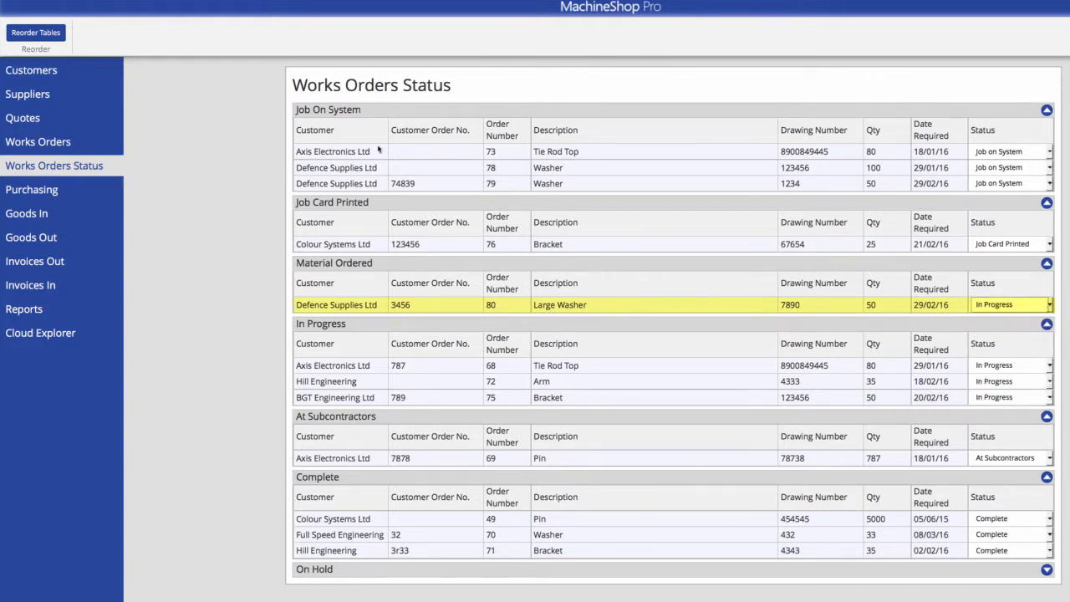
click(56, 34)
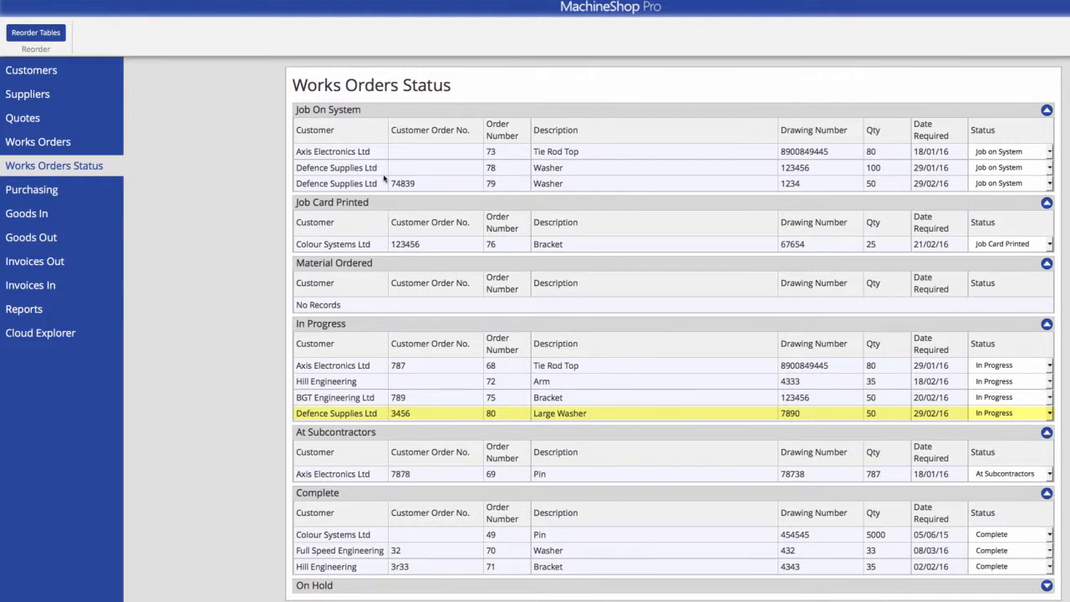
Put the clear anodise purchase in the purchasing basket and set its required date to 15/02/16 and its quantity to 50
click(63, 143)
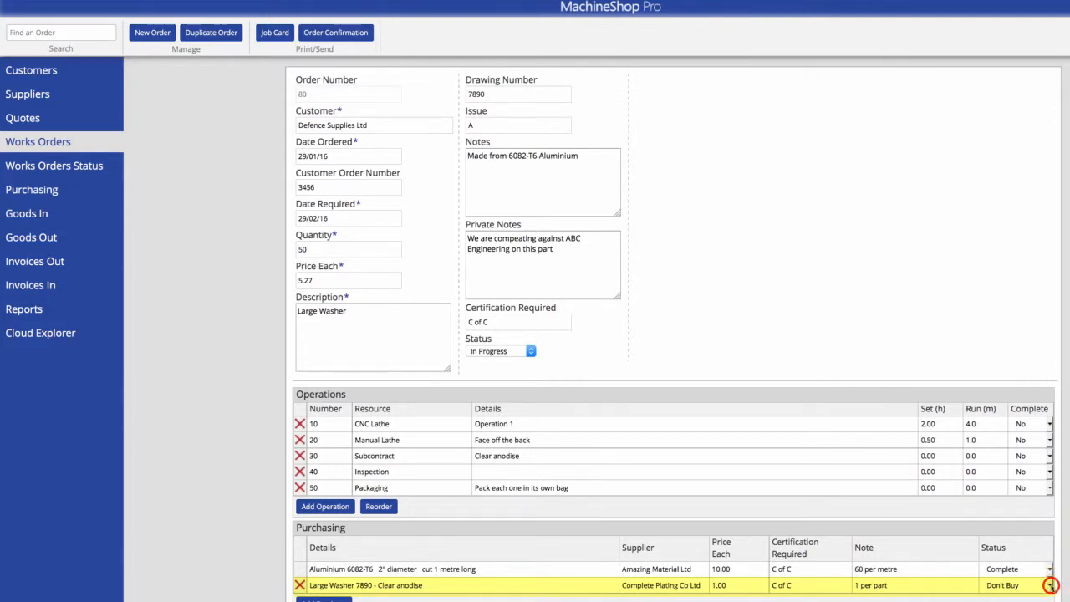
click(1050, 587)
click(1019, 534)
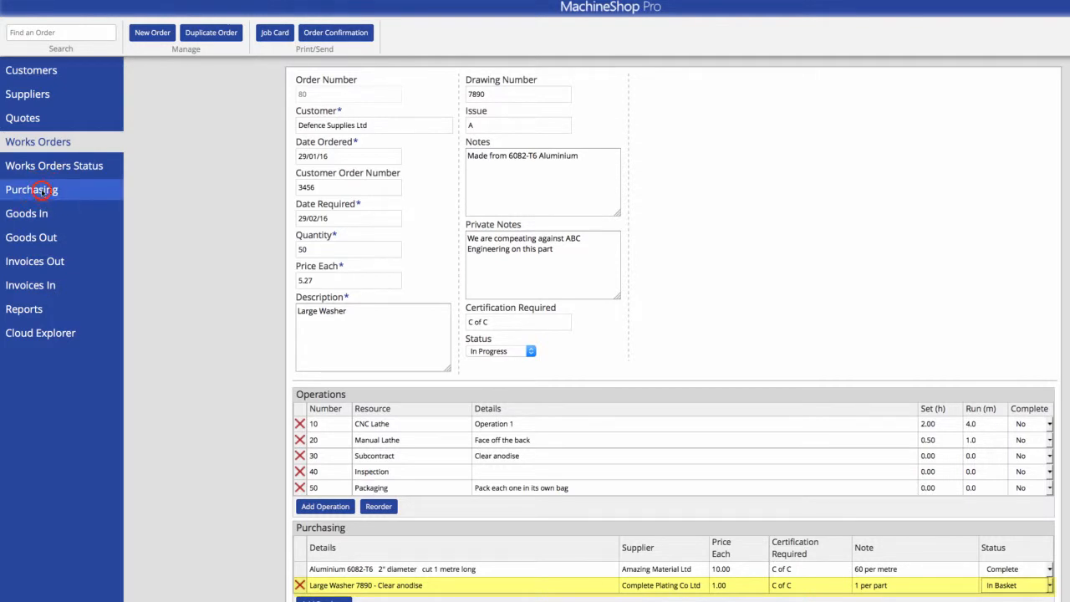
click(42, 191)
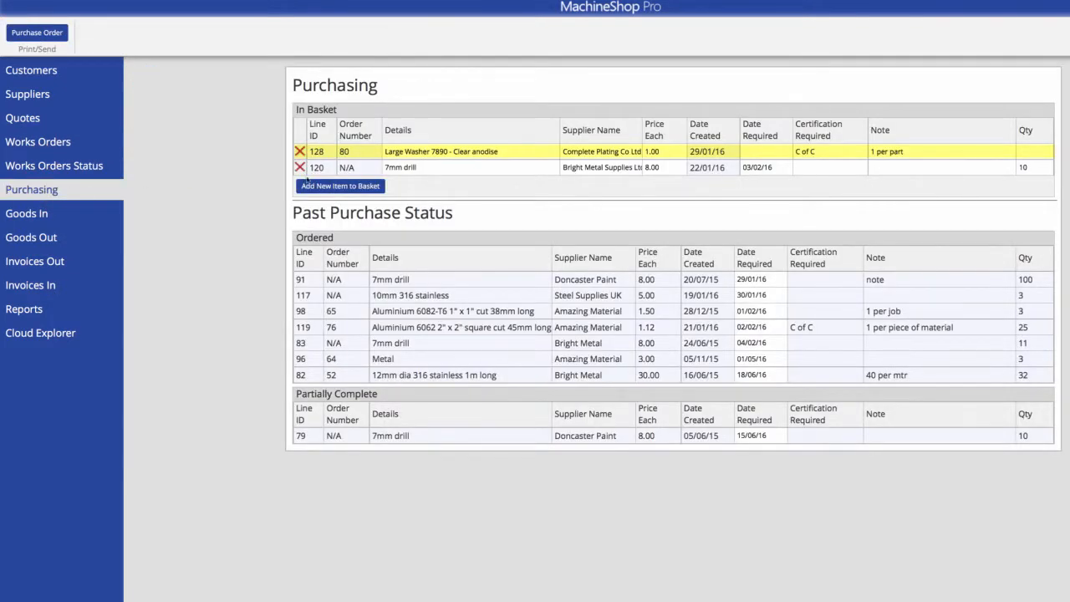
click(755, 150)
click(1035, 151)
Generate the purchase order for Complete Plating Co Ltd without adding a note
click(56, 35)
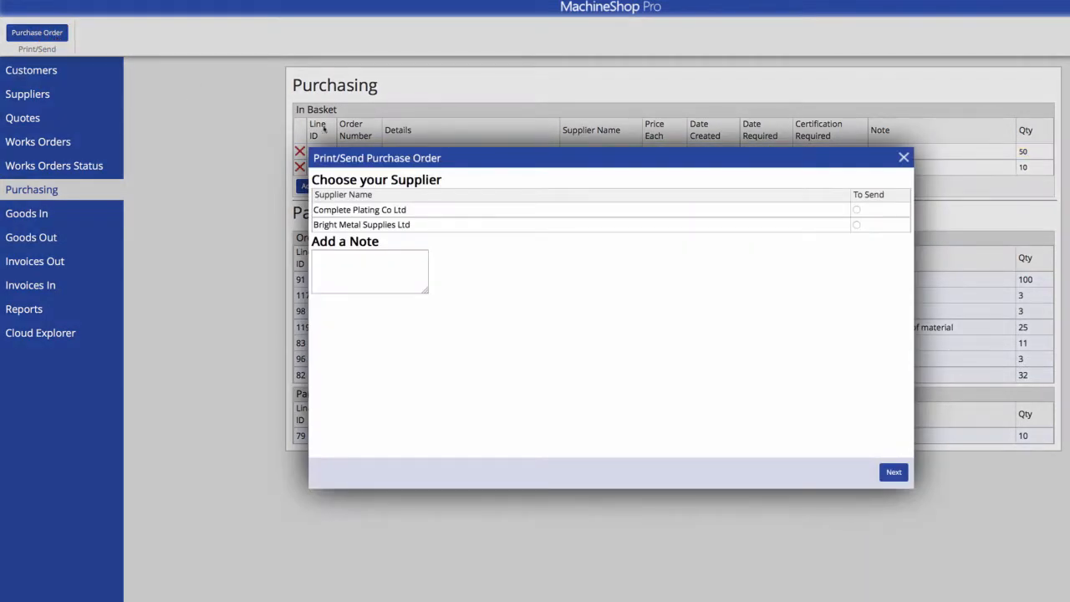
click(856, 209)
click(892, 472)
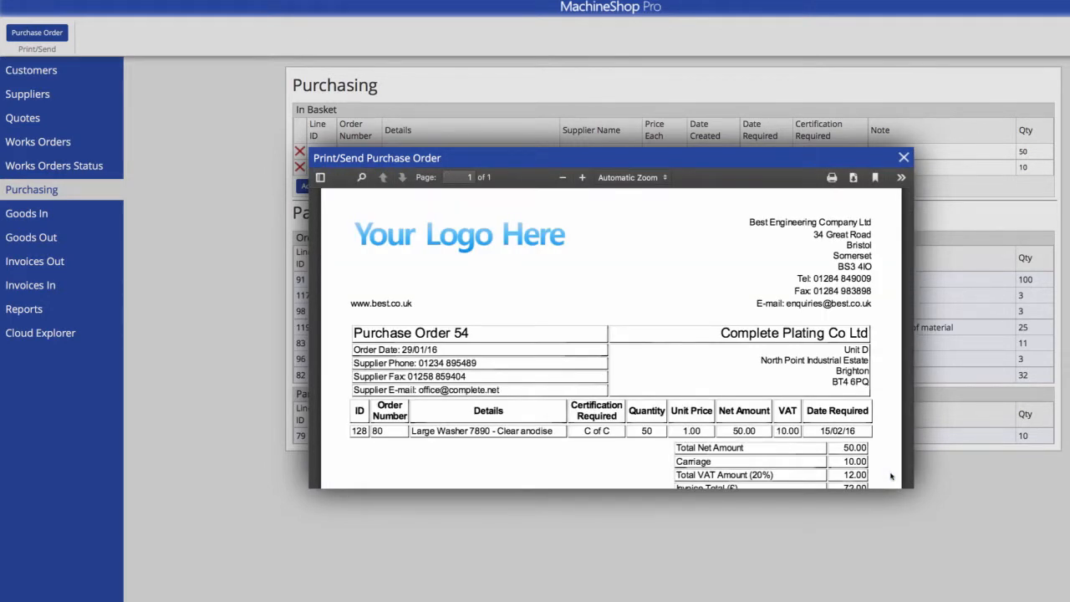
Review the generated purchase order for Complete Plating Co Ltd through to its totals, and close the preview
scroll(891, 477, down, 1)
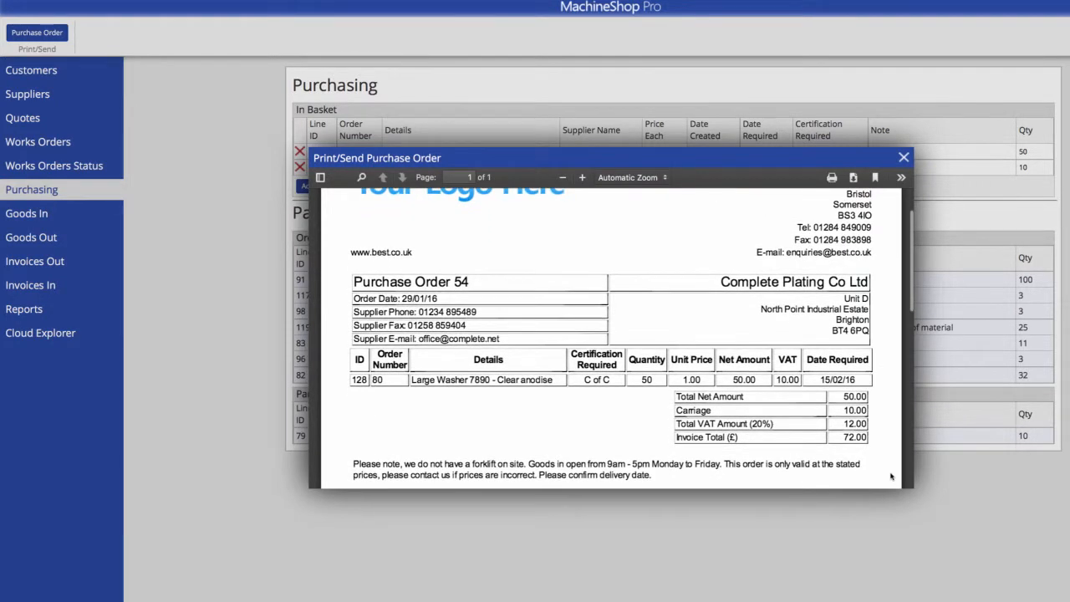
scroll(891, 477, up, 1)
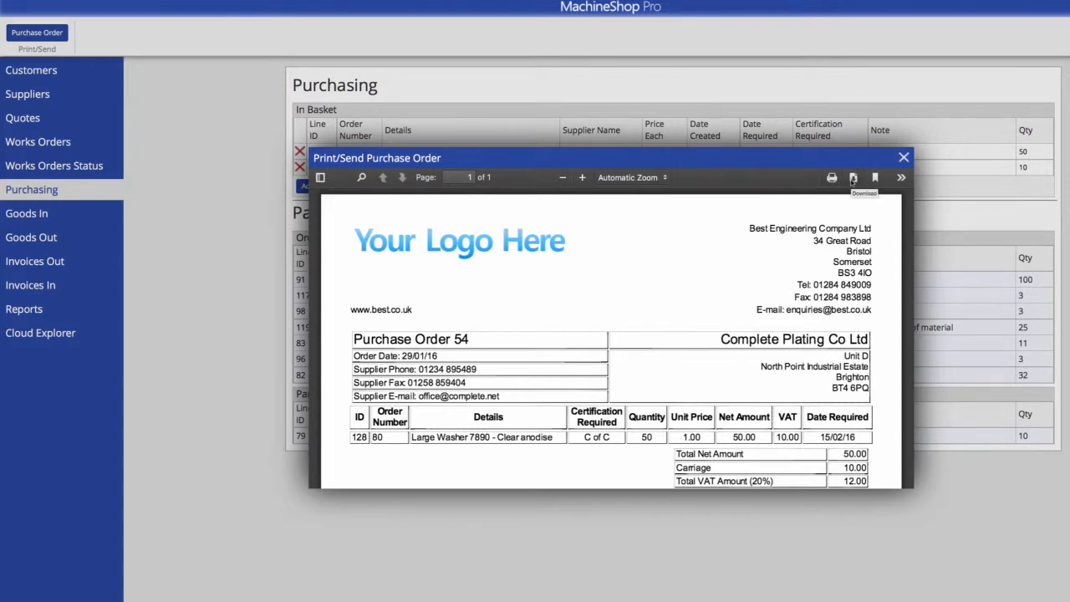
click(904, 158)
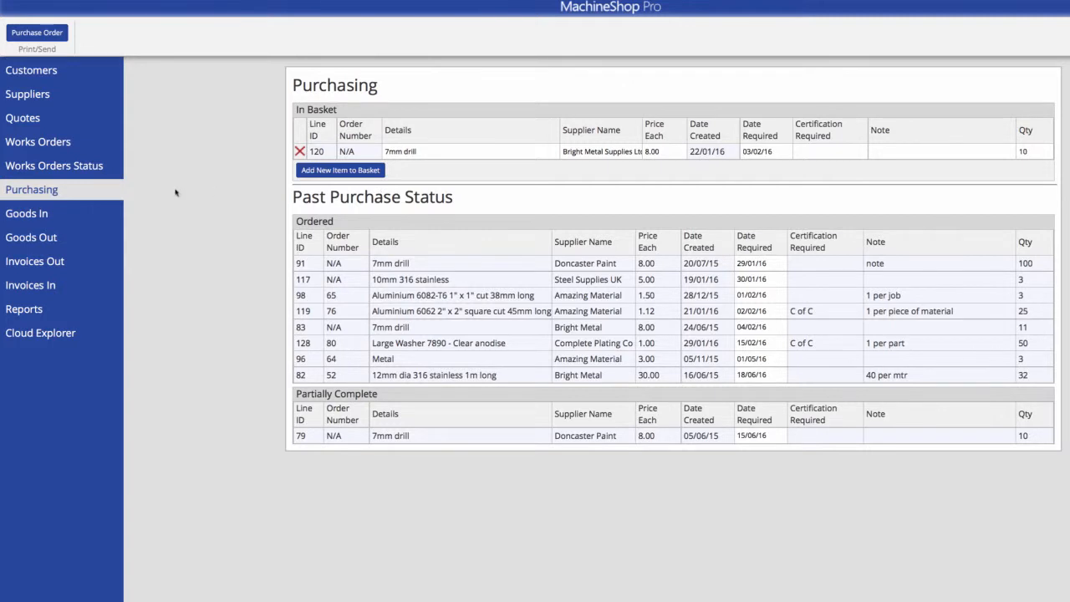
Set the Defence Supplies Ltd Large Washer works order's status to At Subcontractors
click(84, 167)
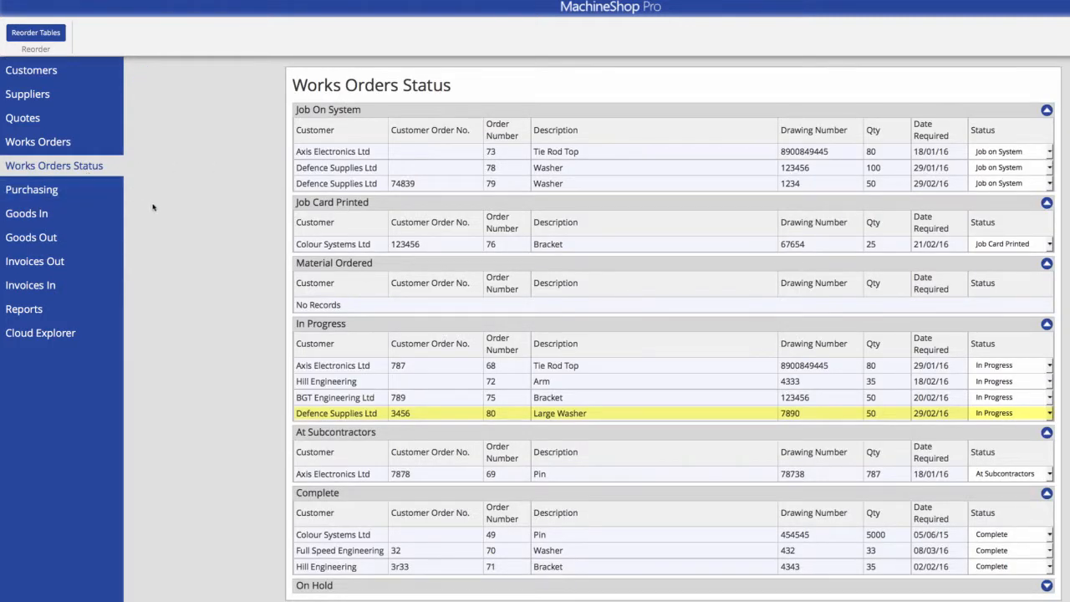
click(1049, 414)
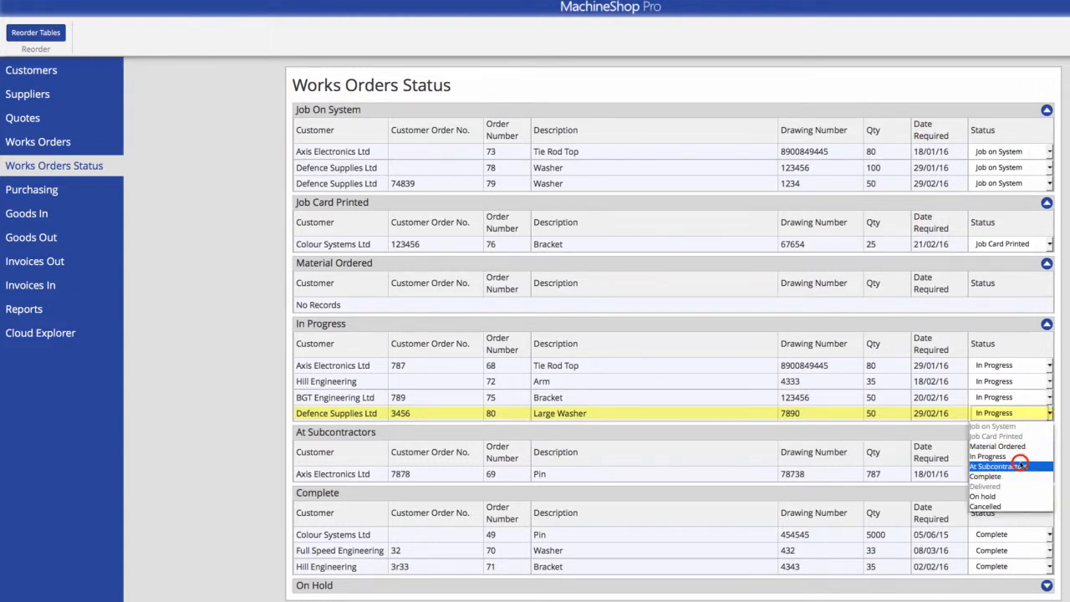
click(1020, 465)
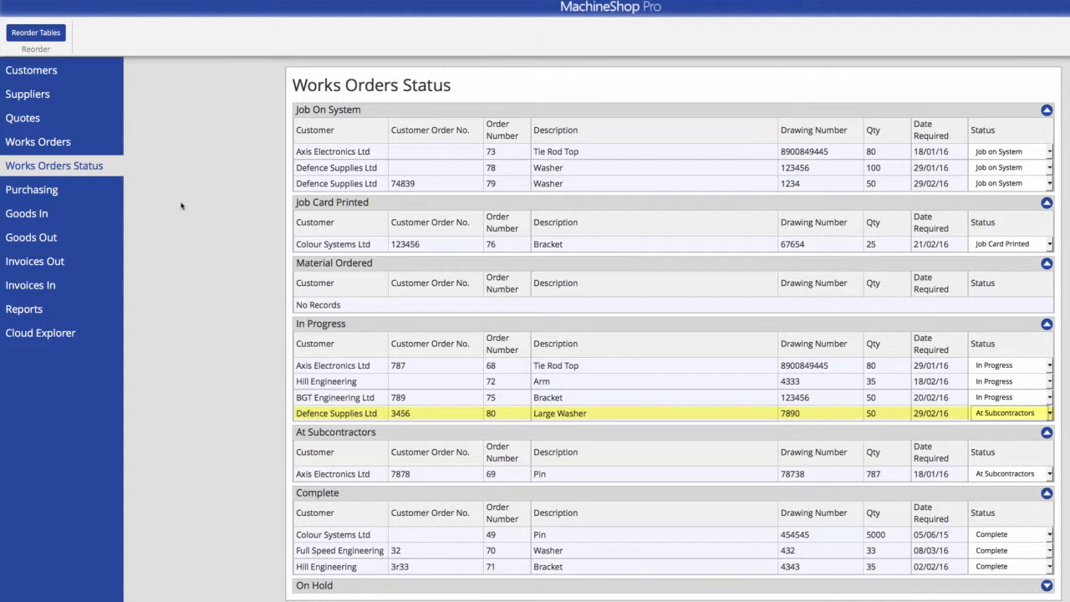
Book in Complete Plating Co Ltd's clear anodise delivery with 50 accepted and the line status set to Complete
click(85, 214)
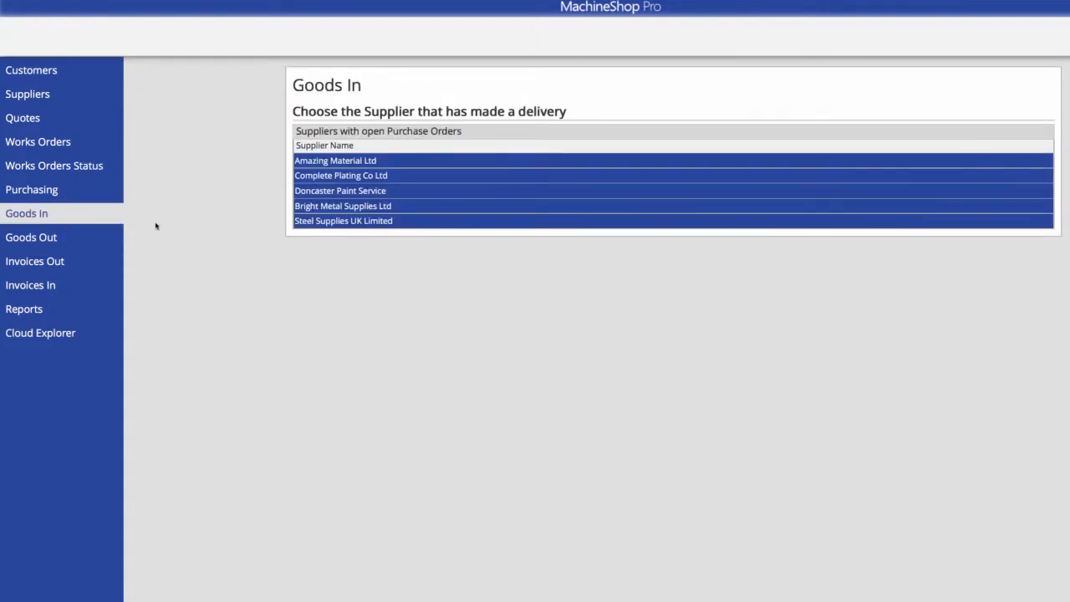
click(302, 175)
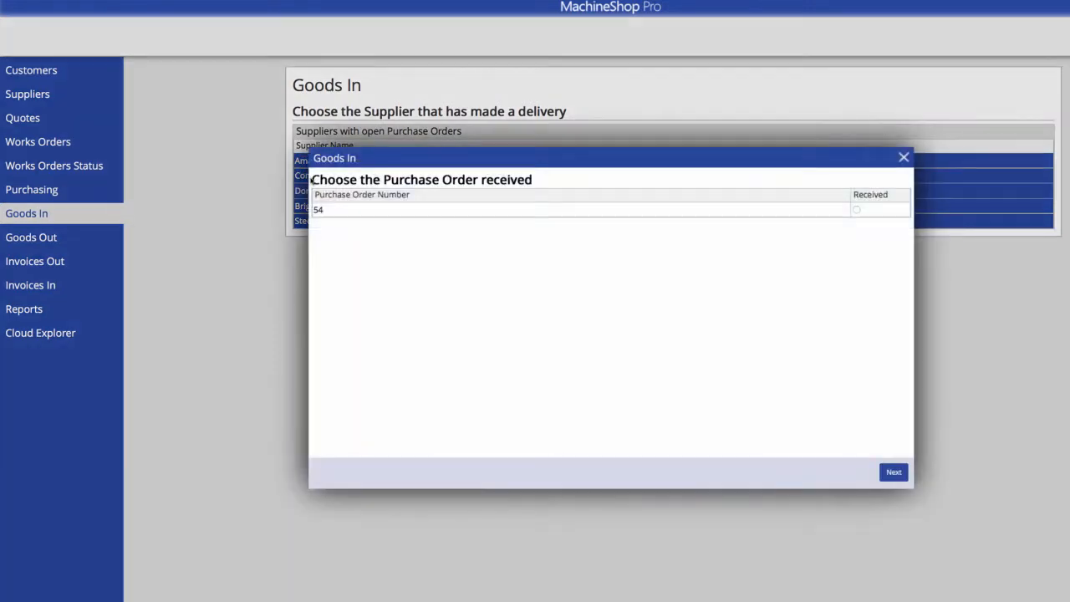
click(856, 209)
click(893, 471)
click(733, 234)
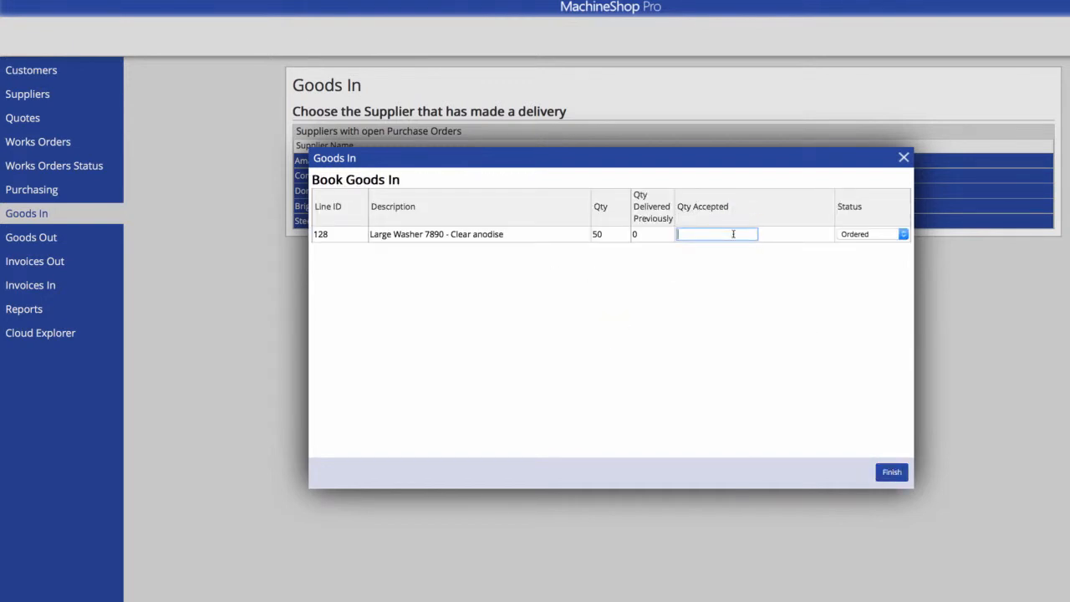
text(50)
click(901, 234)
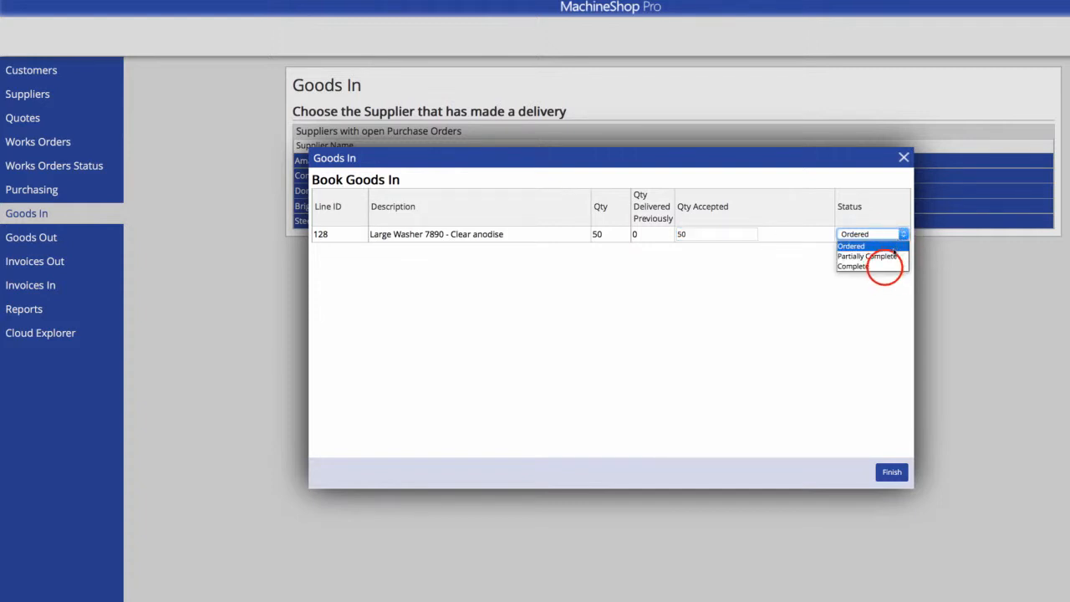
click(886, 267)
click(891, 472)
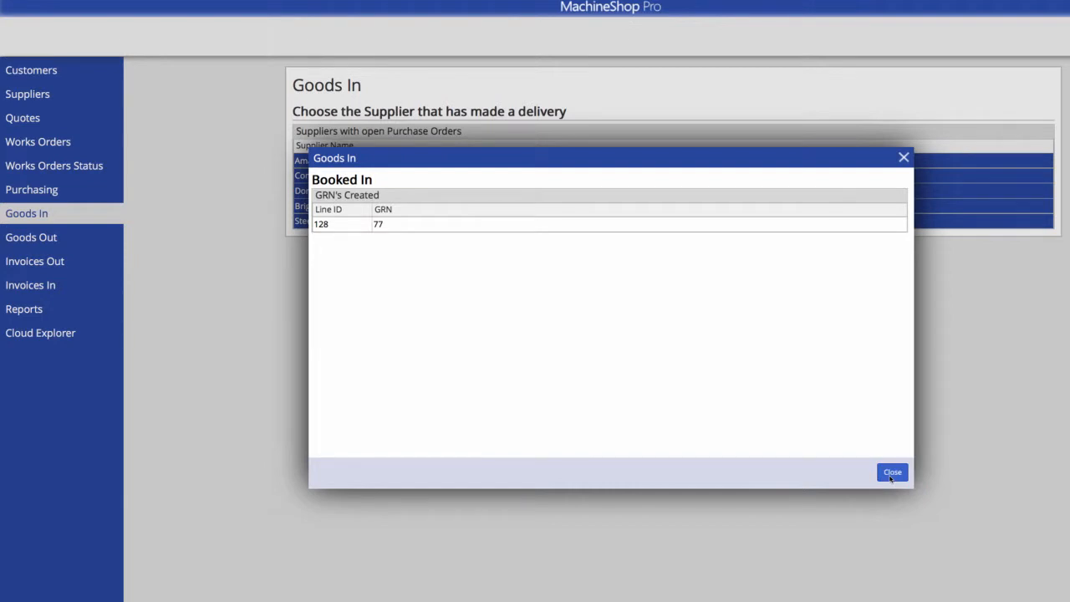
click(892, 473)
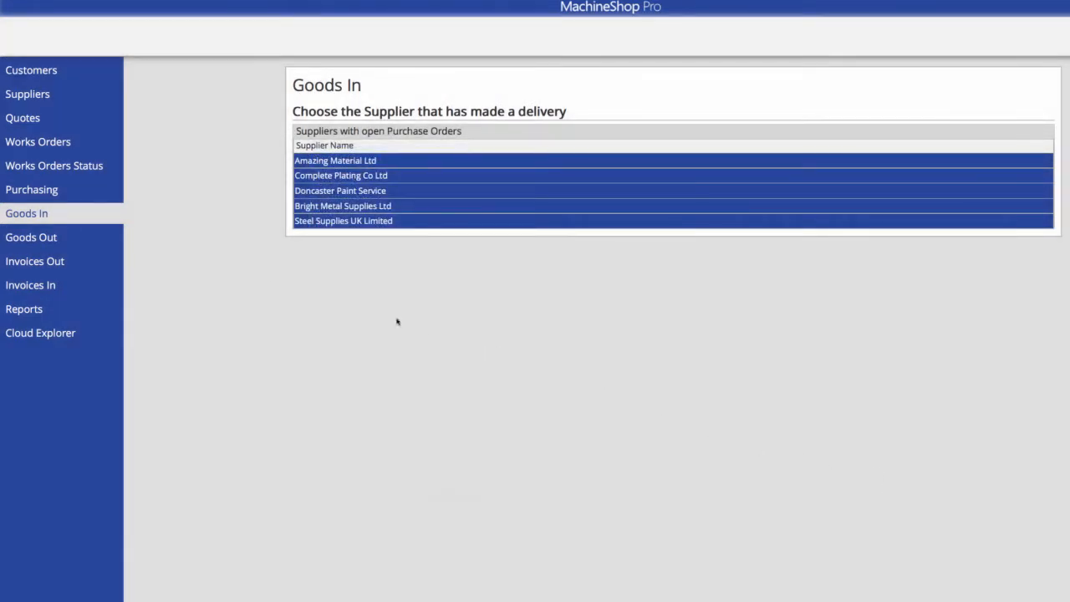
Set the Defence Supplies Ltd Large Washer works order's status to Complete
click(98, 166)
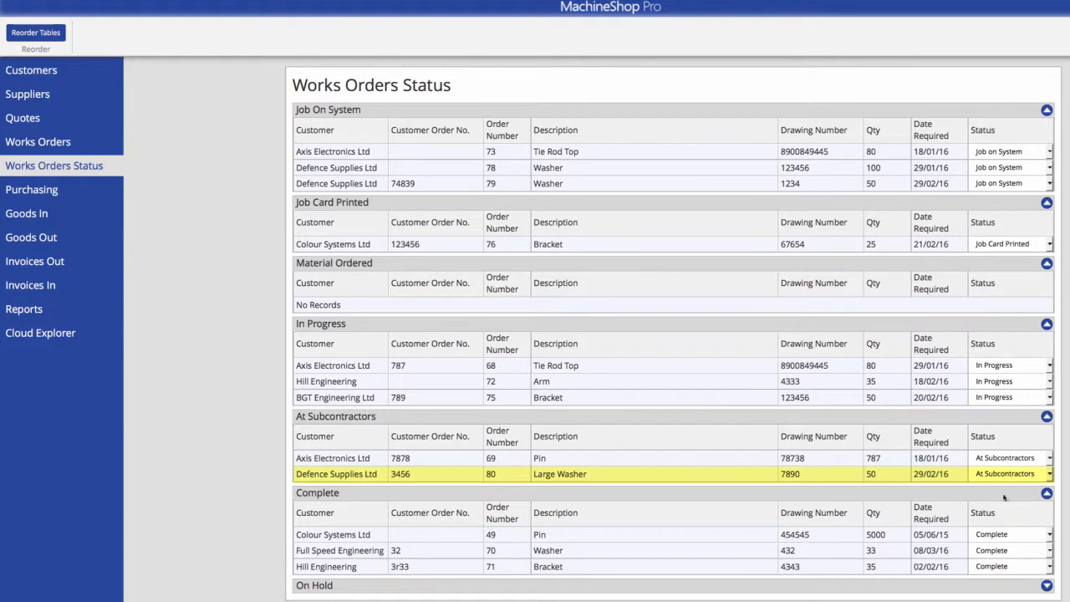
click(1050, 474)
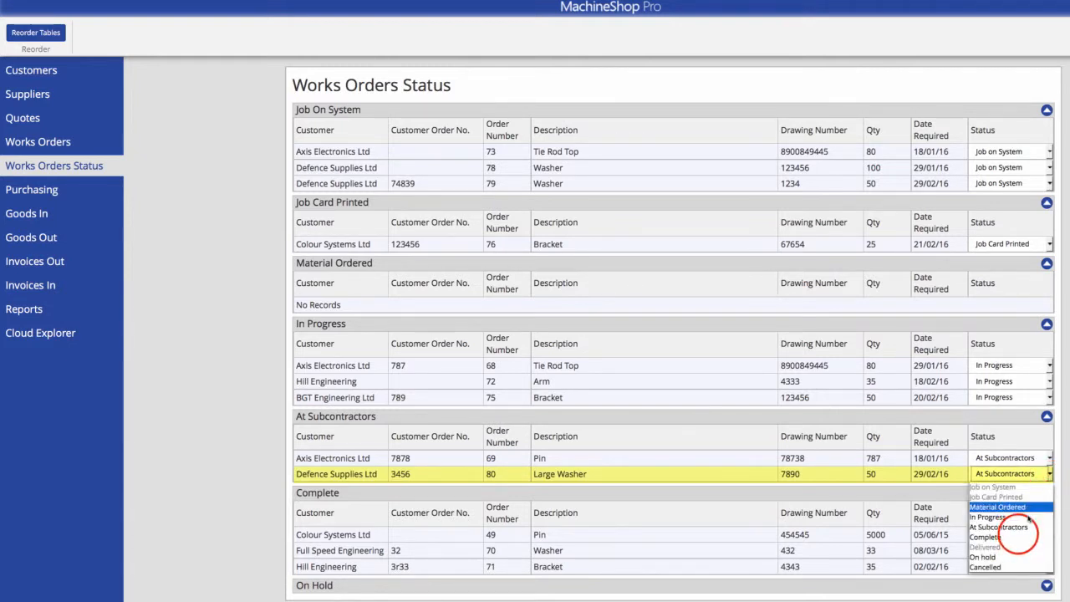
click(1019, 536)
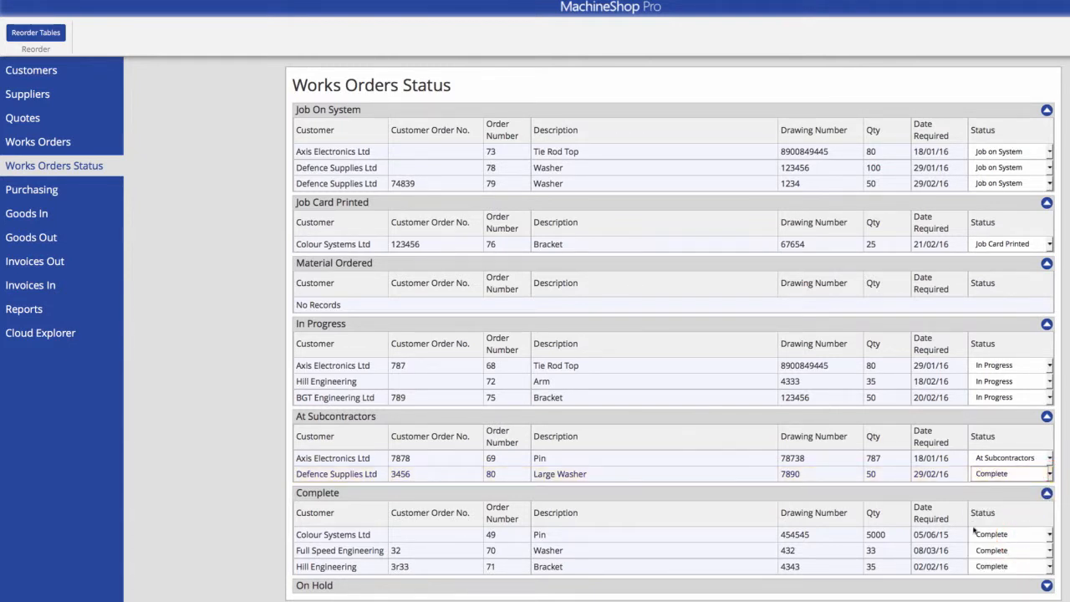
Create the delivery note and certificate of conformance for Defence Supplies Ltd's completed Large Washer order
click(67, 237)
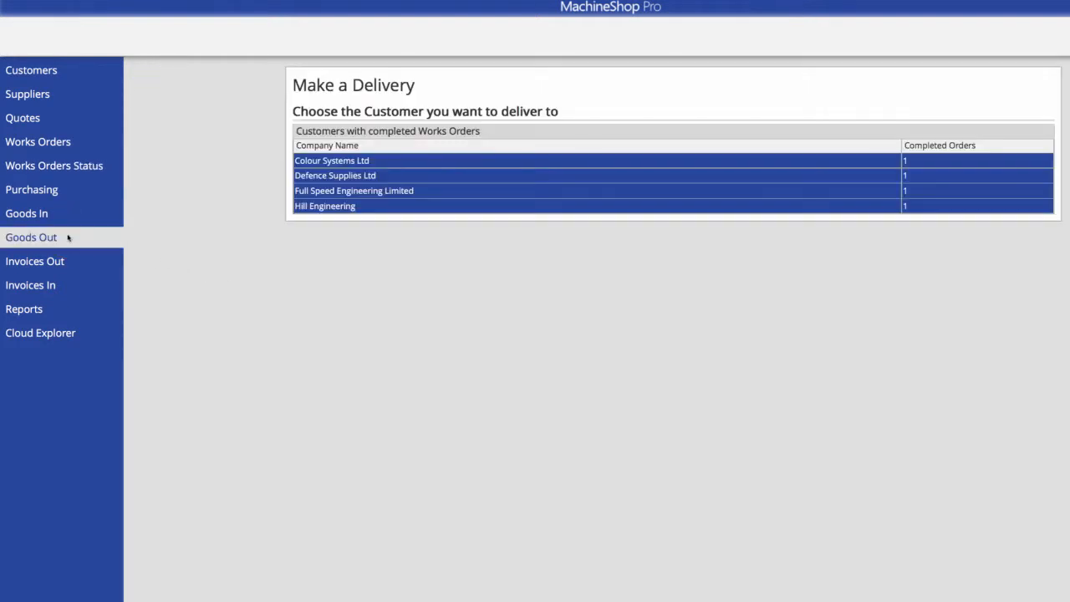
click(299, 176)
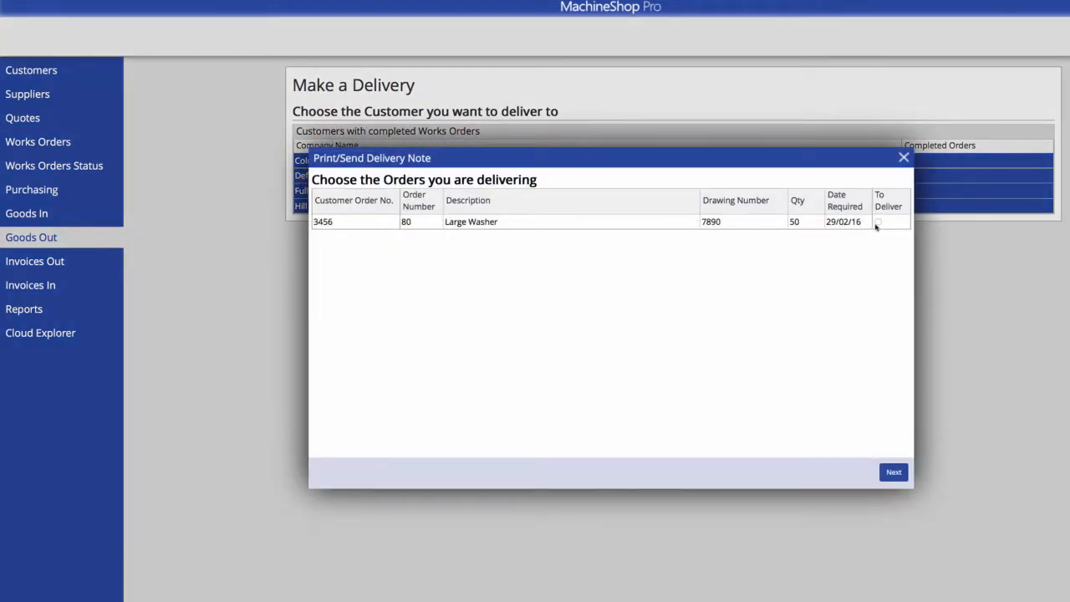
click(877, 222)
click(893, 472)
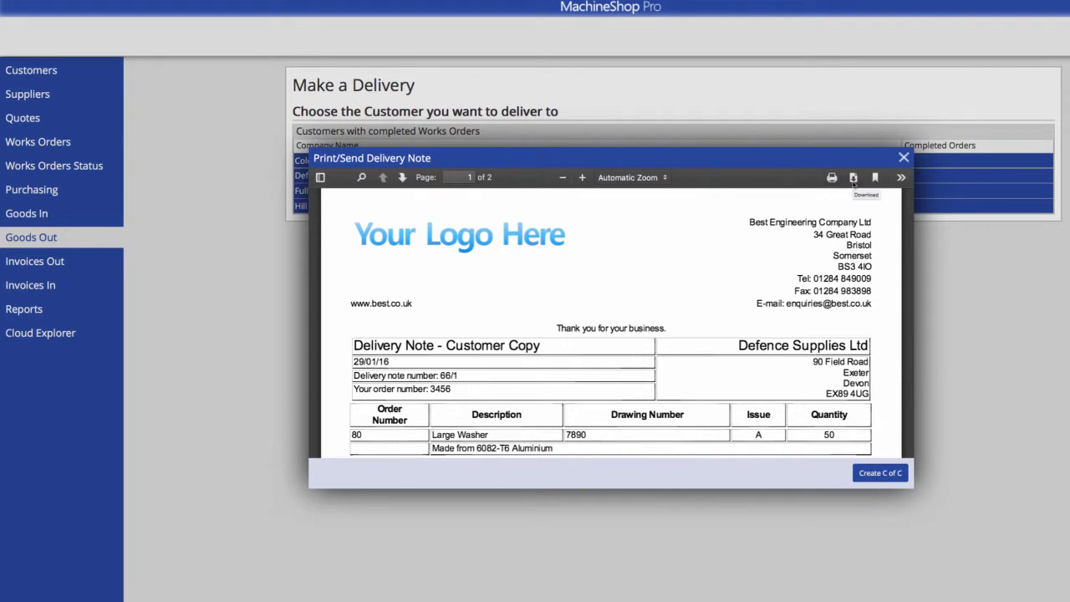
click(878, 473)
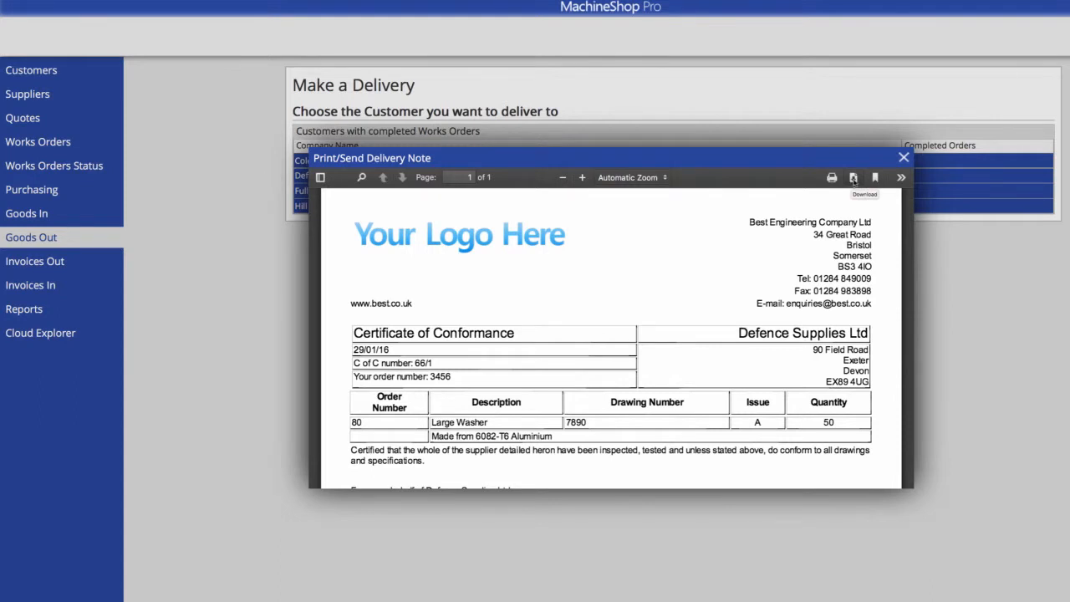
click(904, 157)
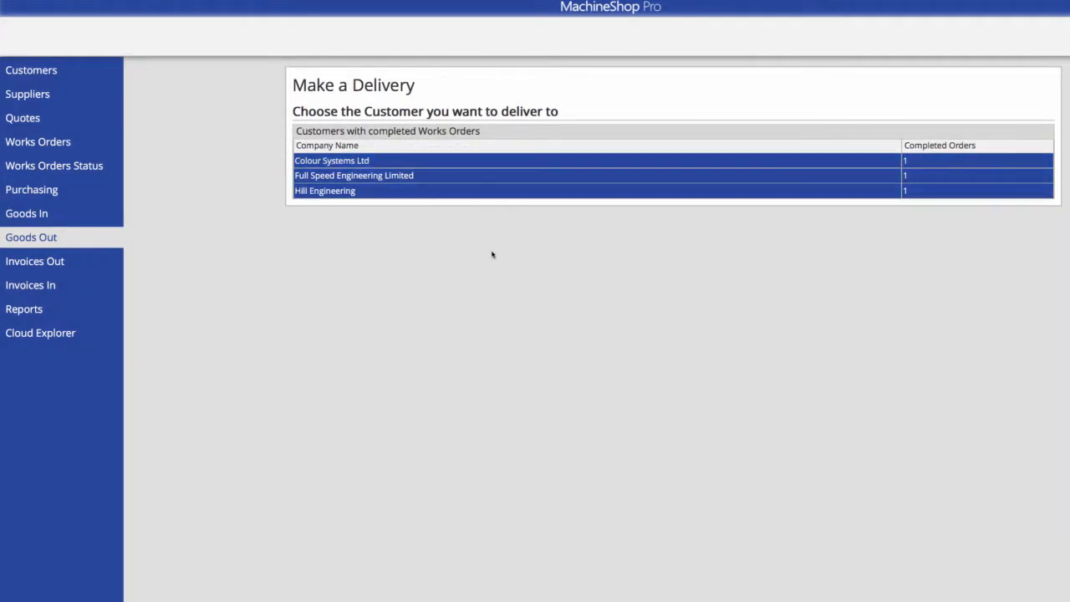
Generate the invoice for Defence Supplies Ltd's Large Washer delivery and check its lines and totals
click(86, 260)
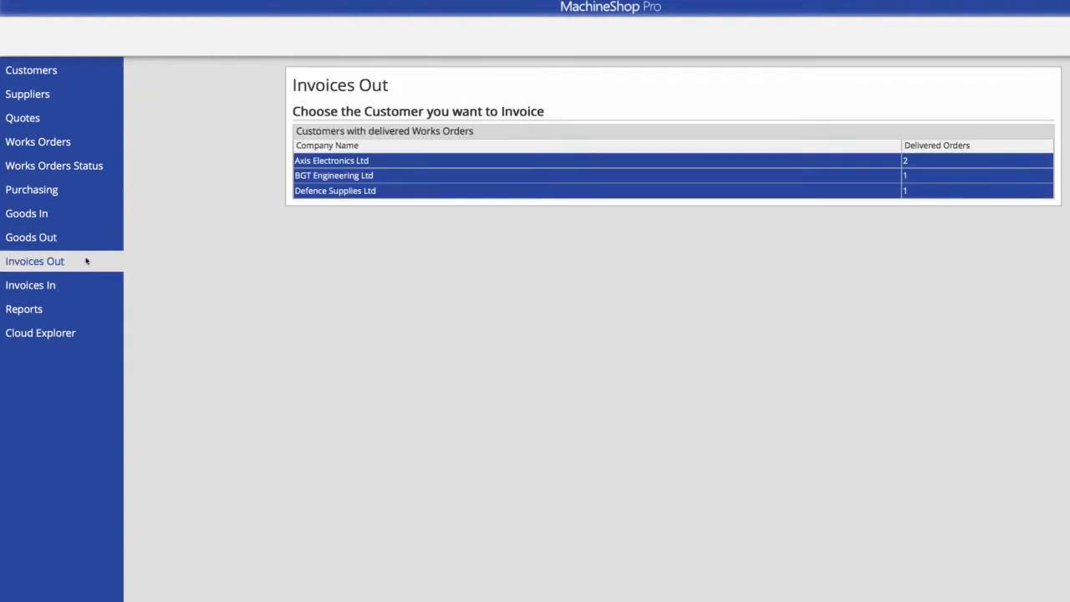
click(312, 191)
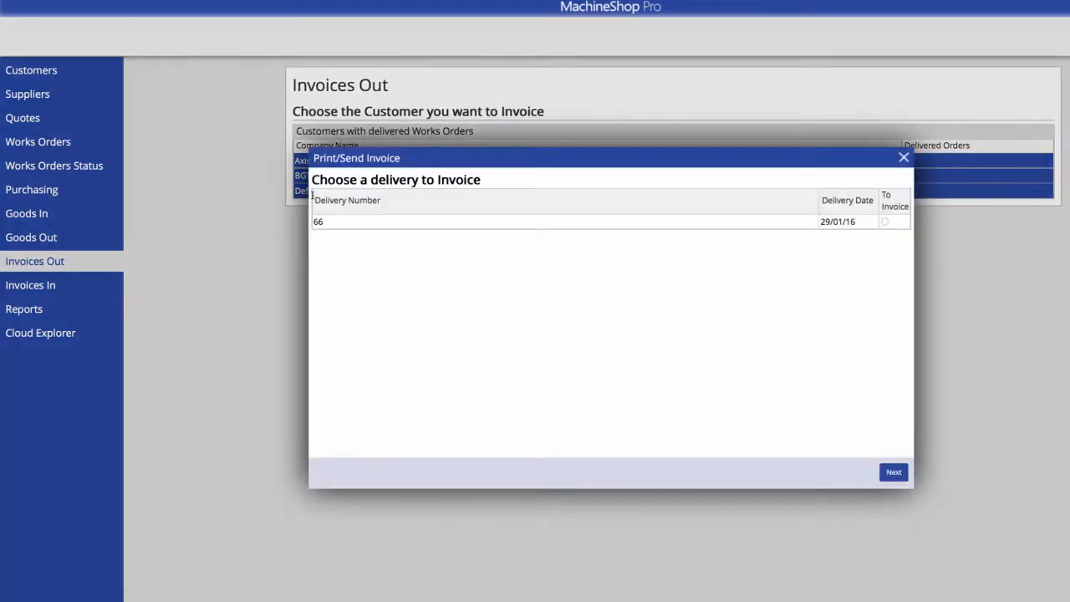
click(884, 222)
click(892, 473)
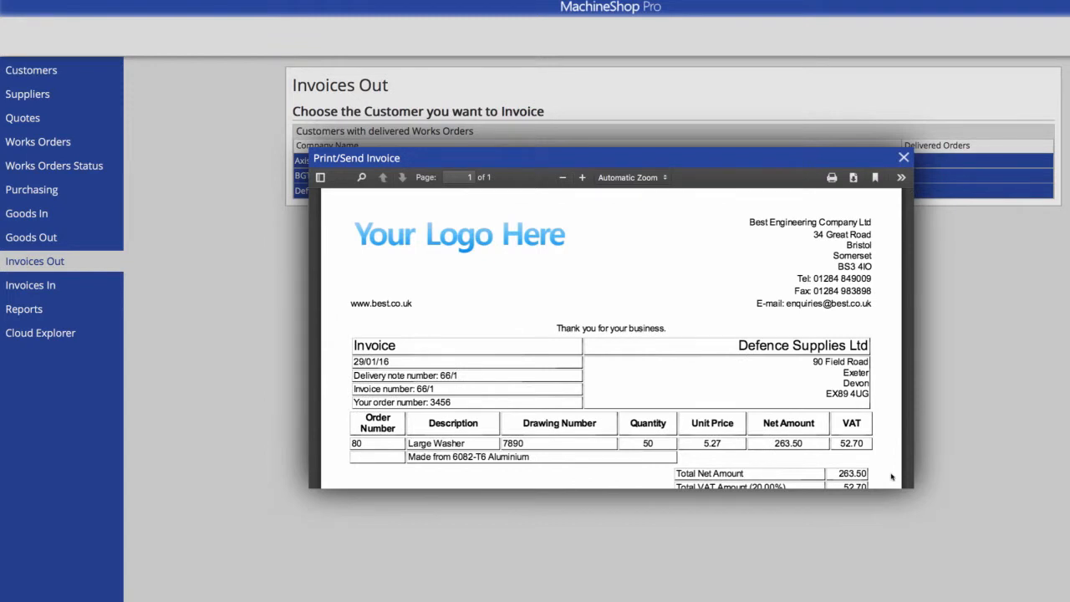
scroll(891, 477, down, 1)
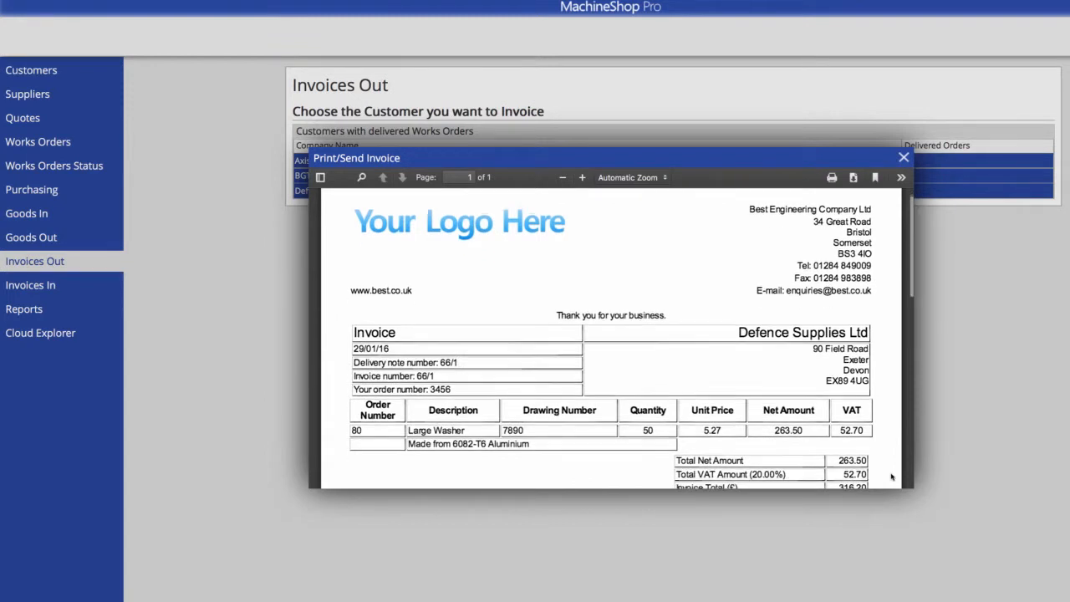